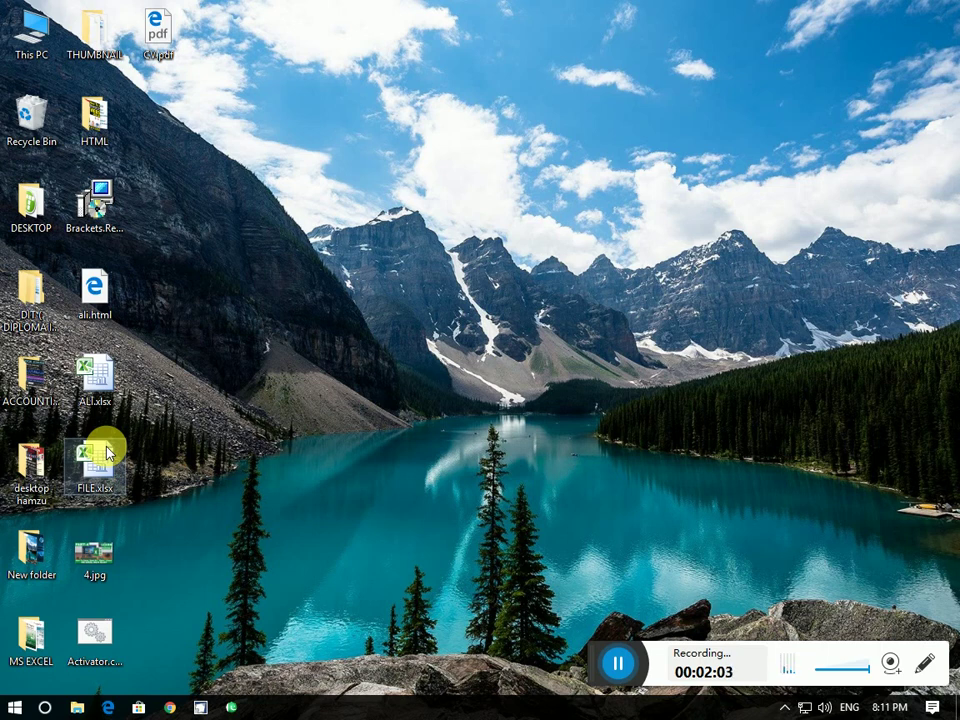
Open FILE.xlsx and enter a new opening password under Encrypt with Password
double_click(107, 452)
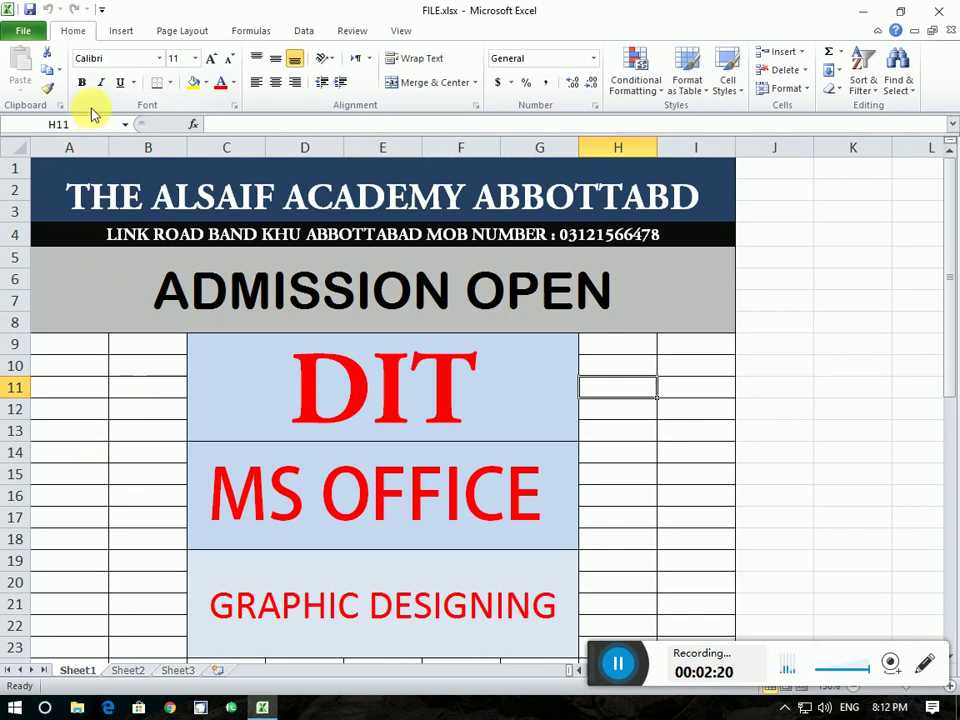
left_click(24, 32)
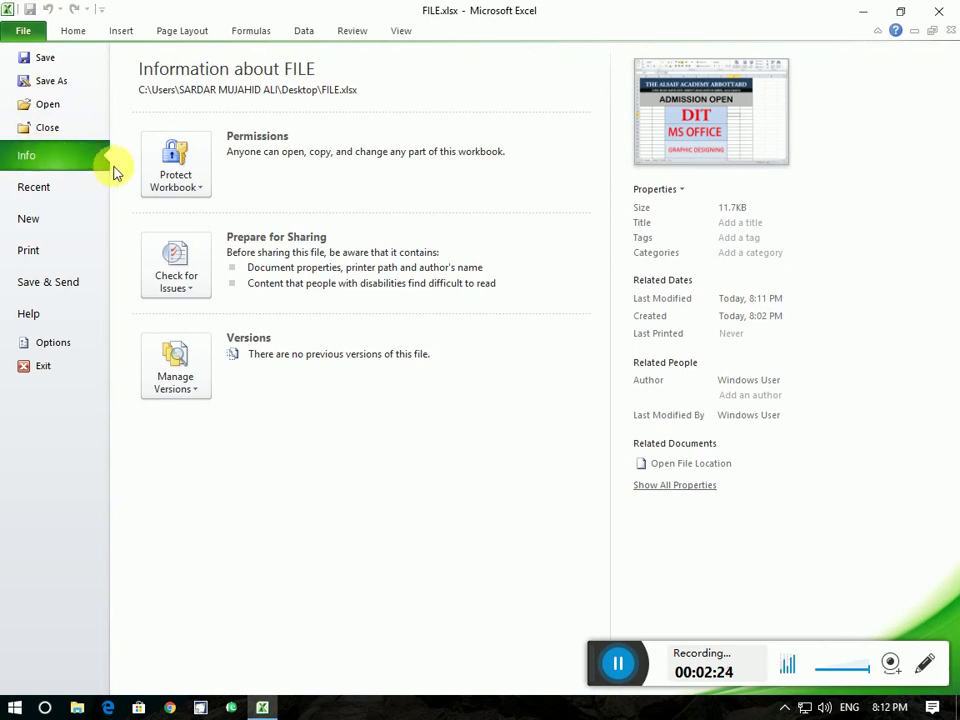
left_click(179, 187)
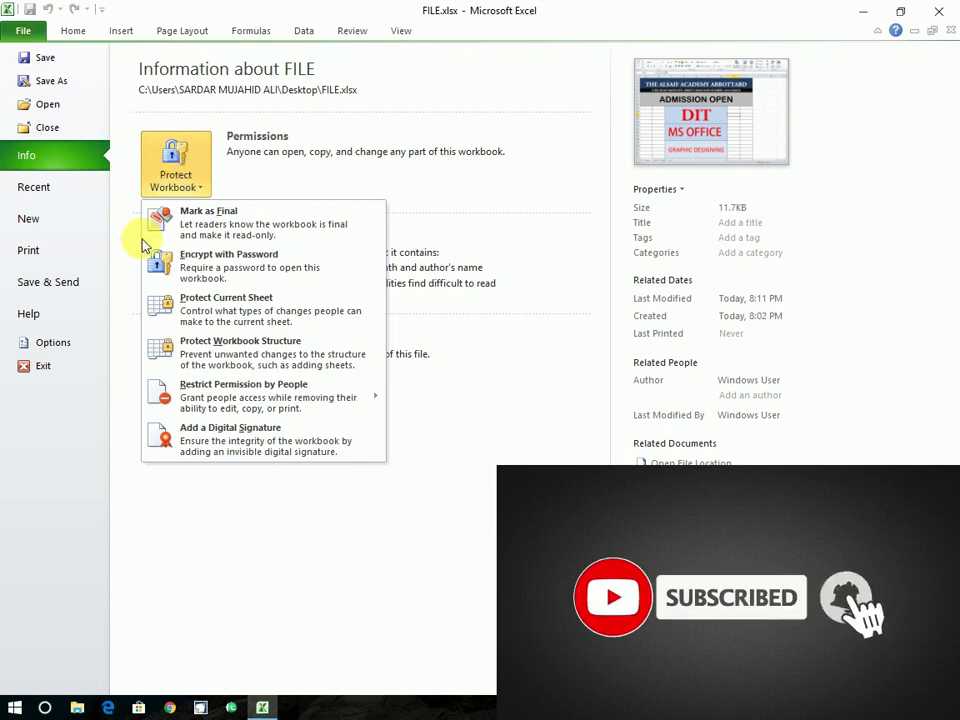
left_click(222, 265)
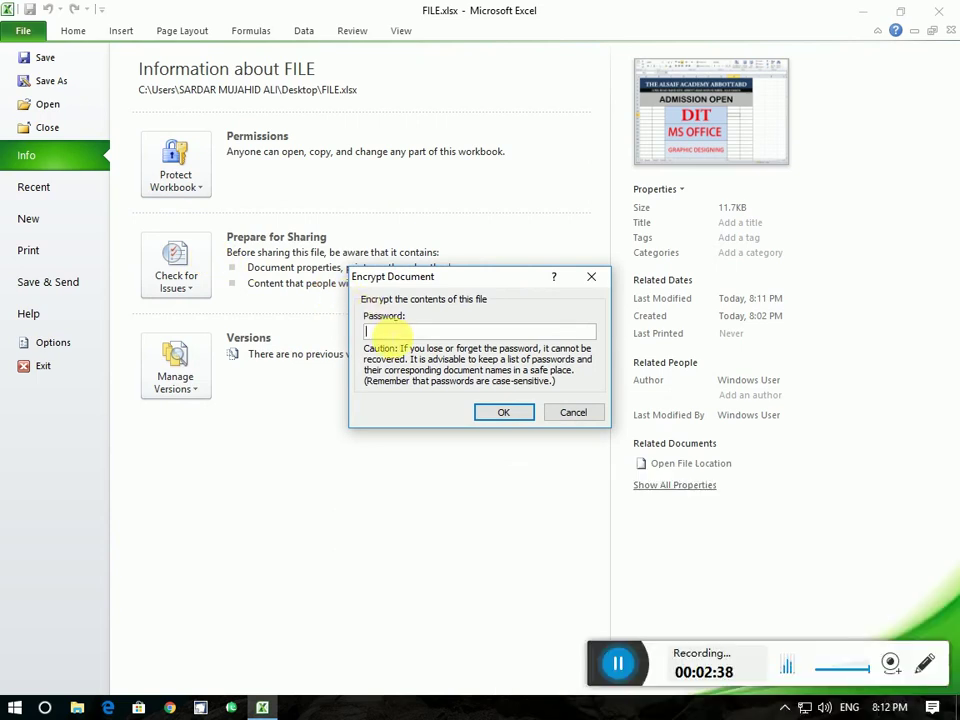
type("1234")
left_click(494, 411)
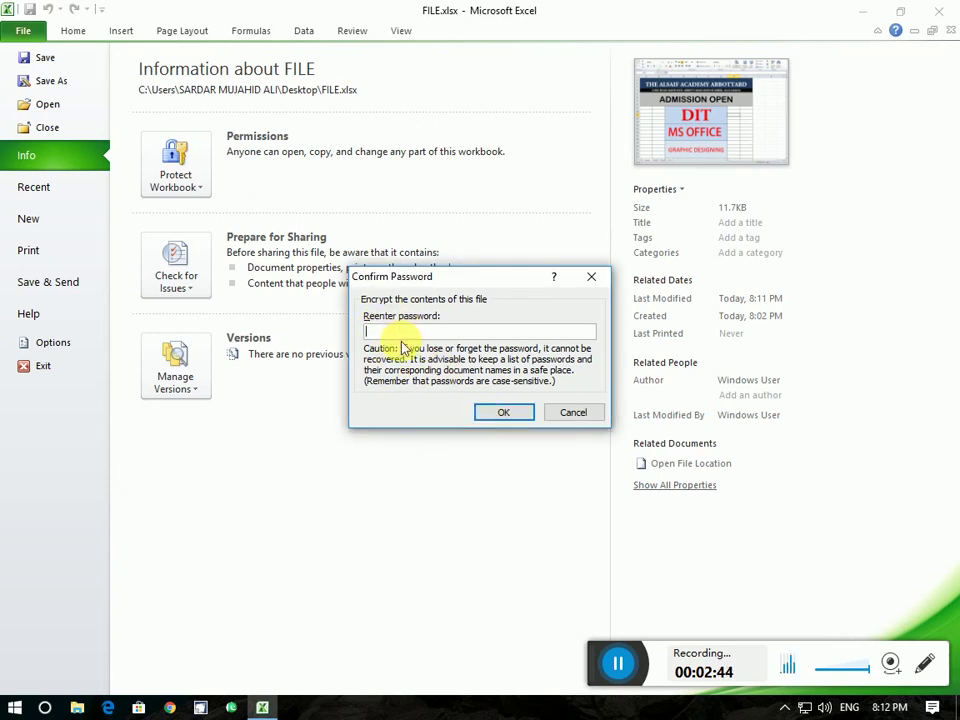
Re-enter the password to confirm it and save the encrypted workbook
type("12")
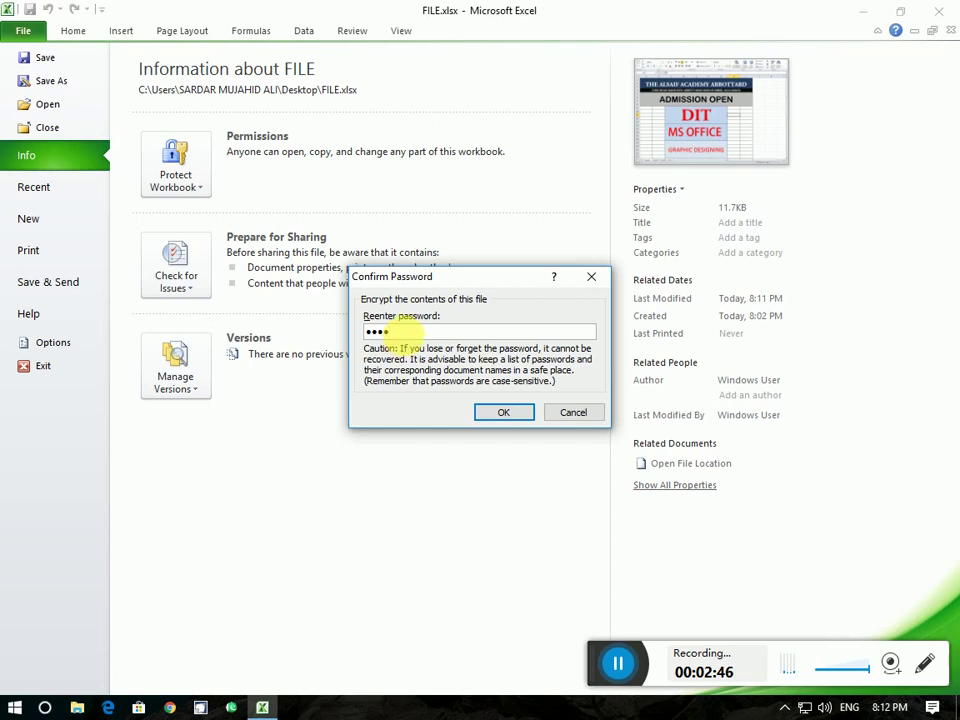
left_click(504, 413)
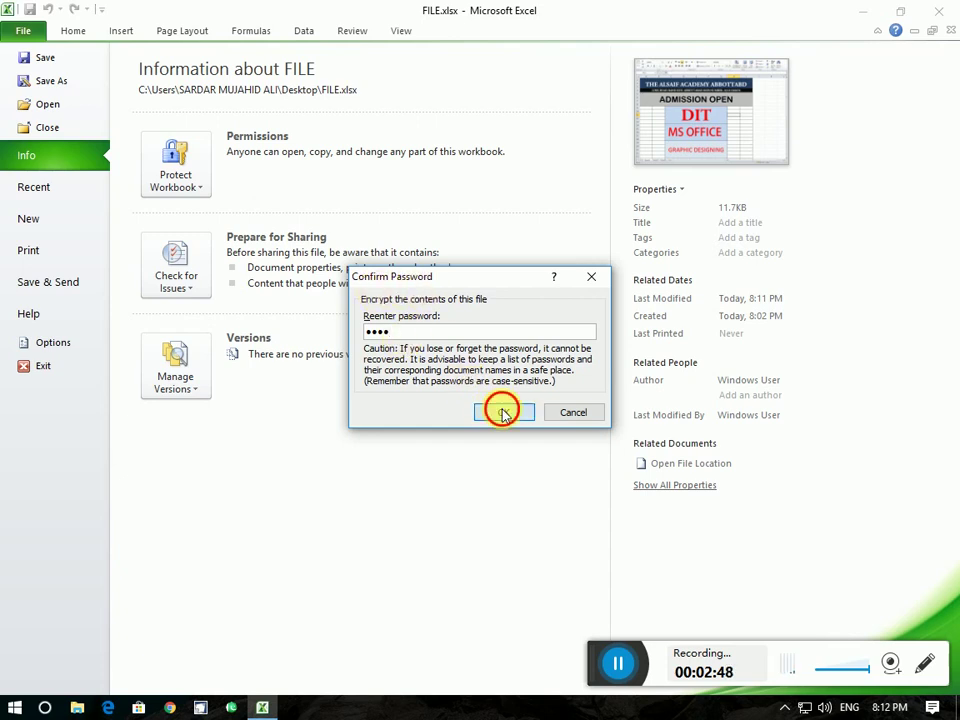
left_click(45, 58)
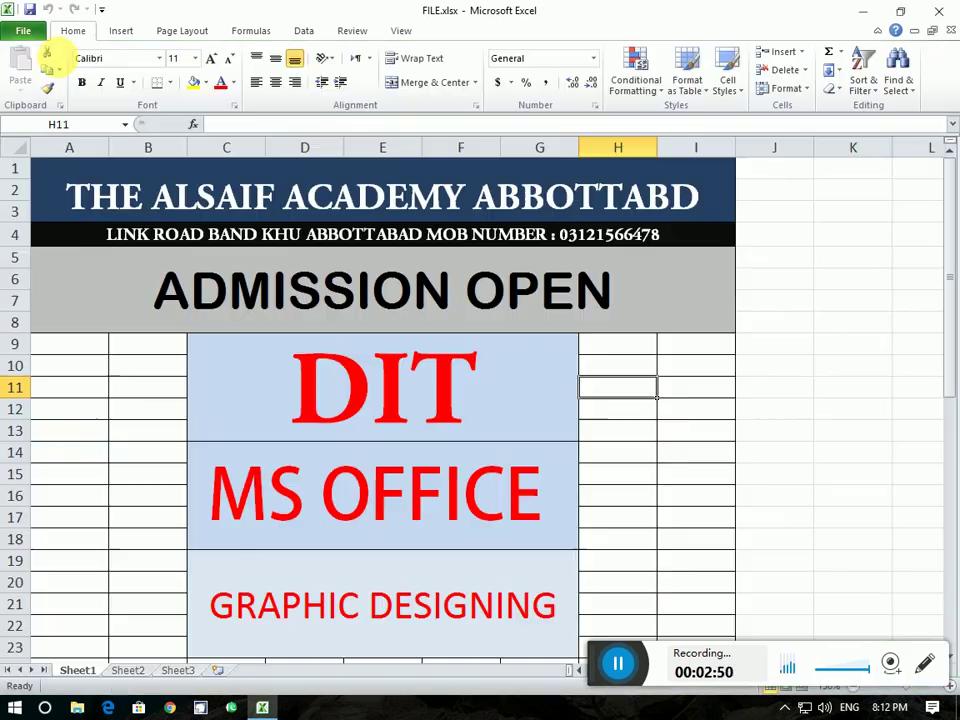
Close Excel, reopen FILE.xlsx by supplying its password, and maximize the window
left_click(936, 18)
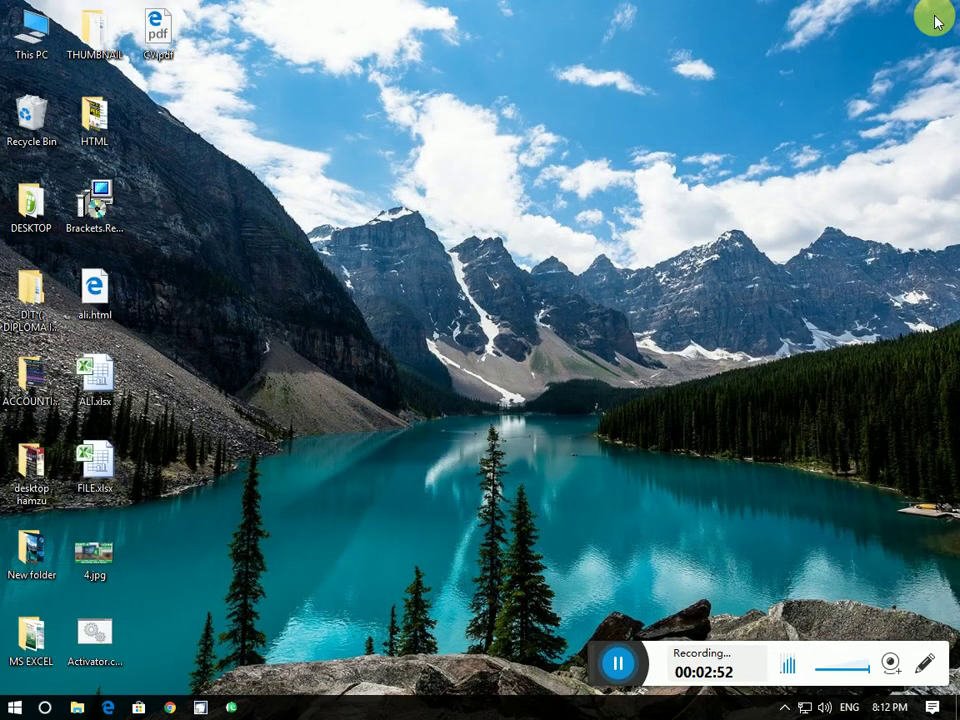
double_click(97, 474)
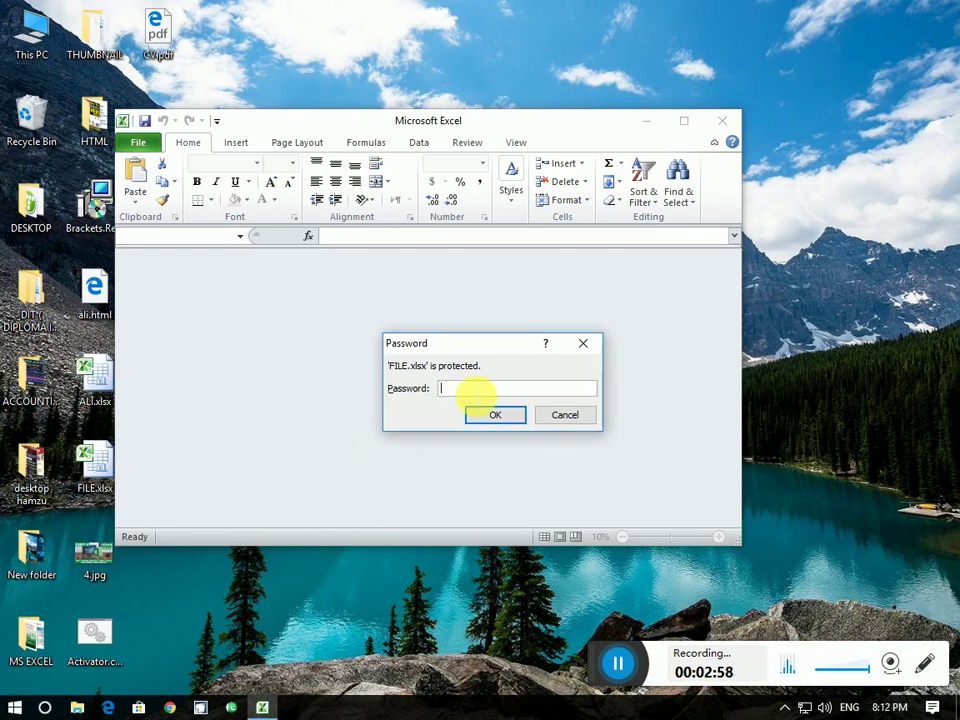
left_click(490, 414)
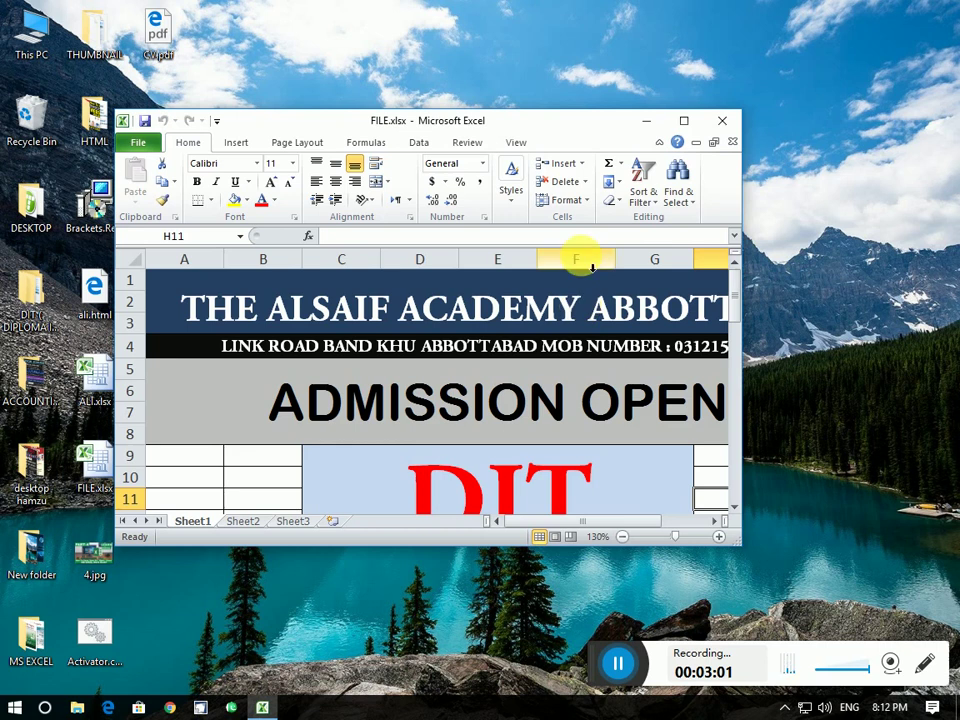
left_click(683, 121)
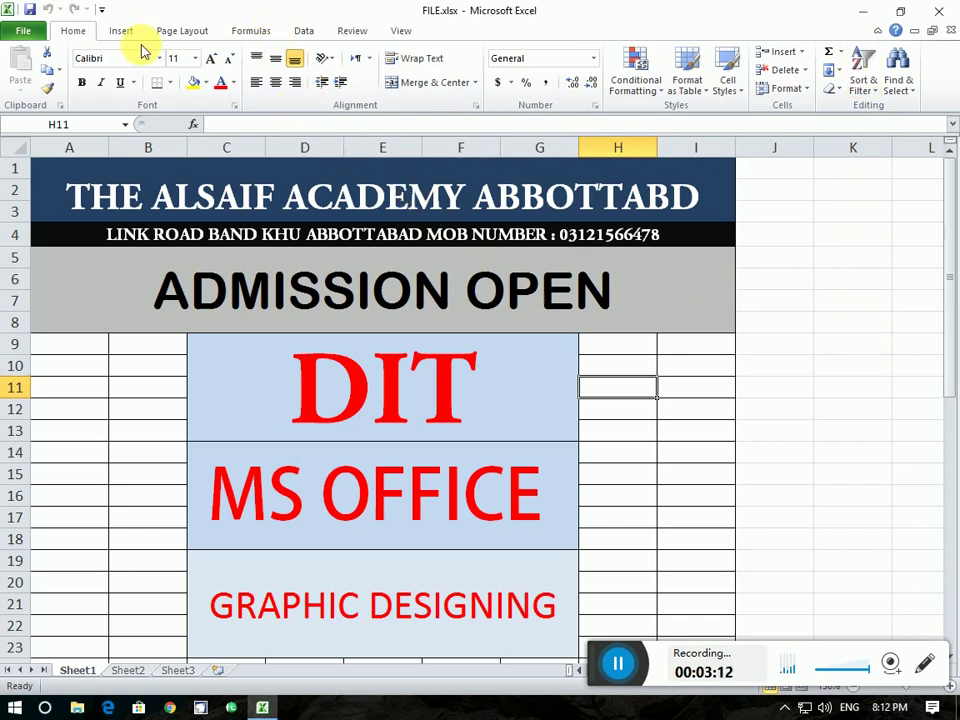
Check the Encrypt with Password settings and close them without changes
left_click(22, 31)
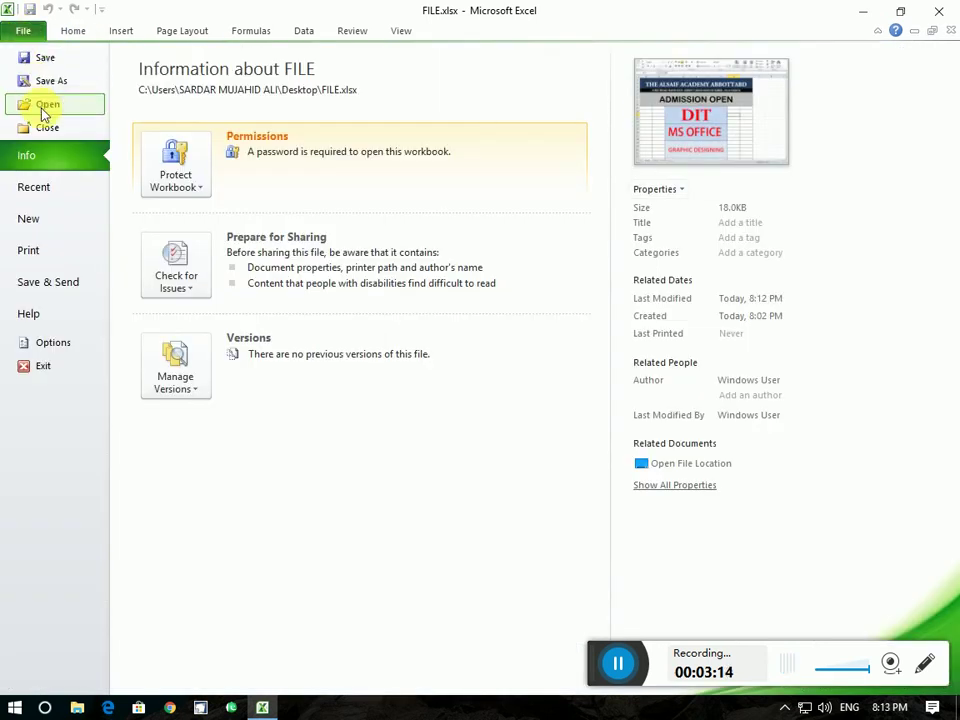
left_click(176, 192)
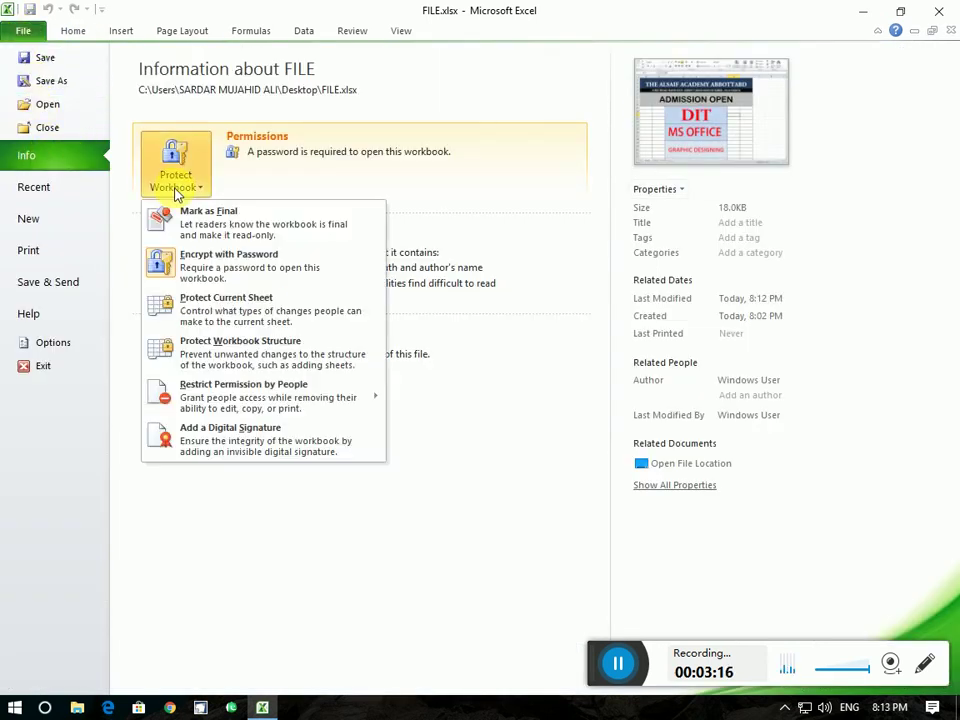
left_click(207, 265)
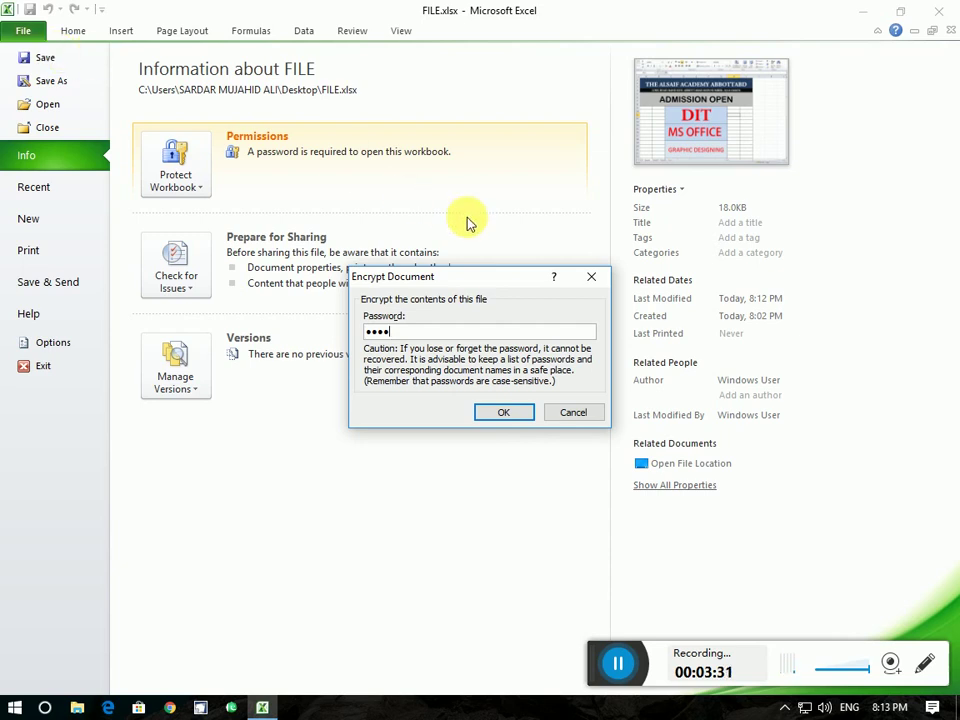
left_click(590, 277)
left_click(60, 31)
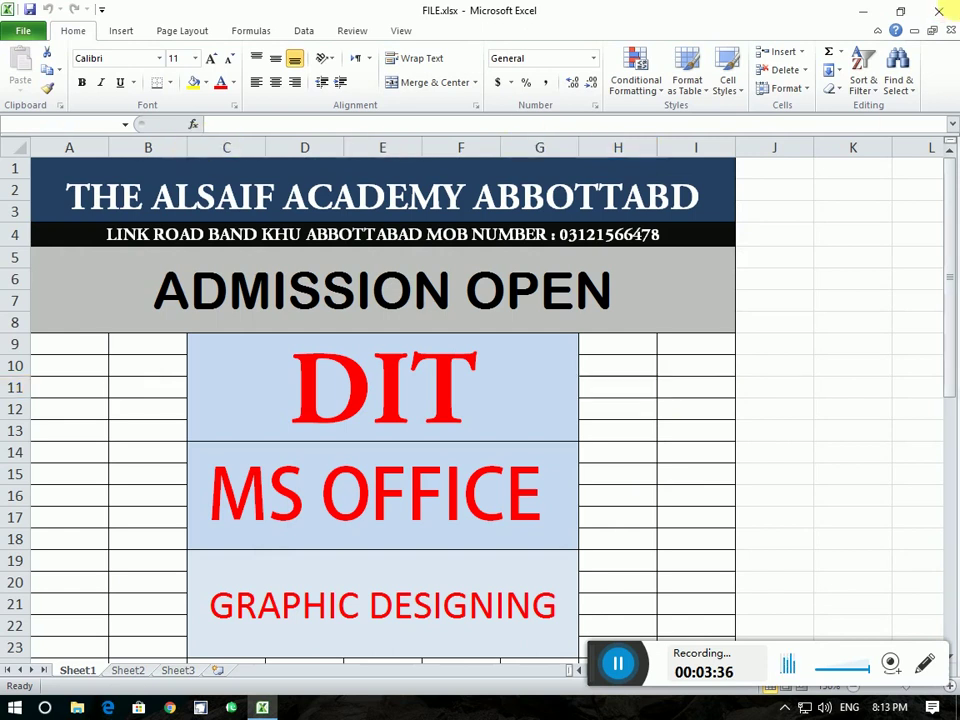
Close Excel, reopen FILE.xlsx with its password, maximize, and view the Info page
key("alt+F4")
double_click(95, 465)
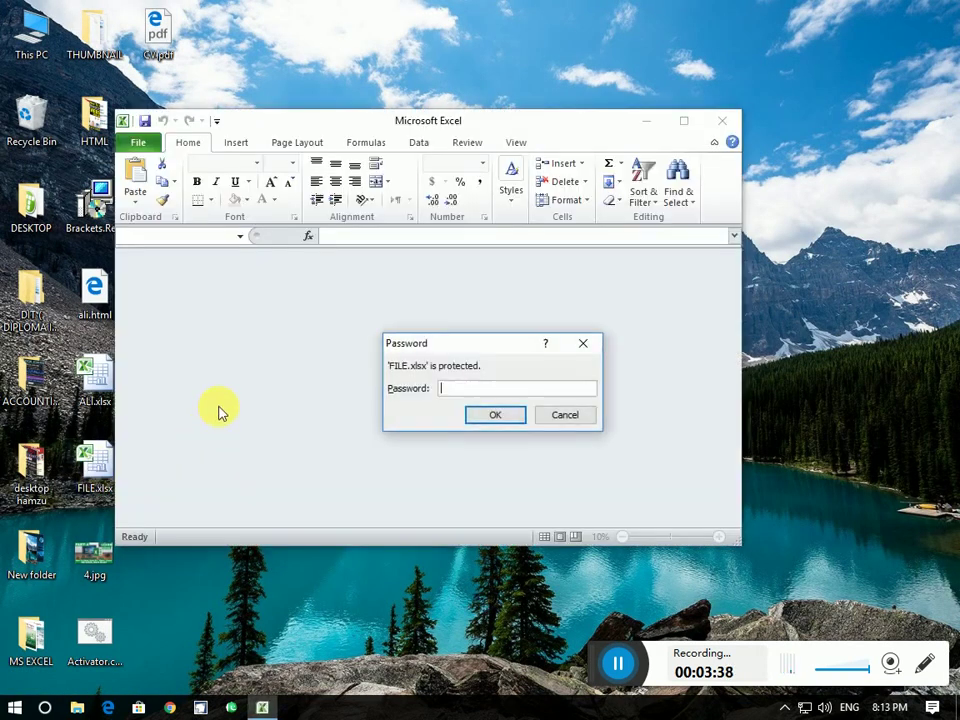
left_click(490, 414)
left_click(683, 121)
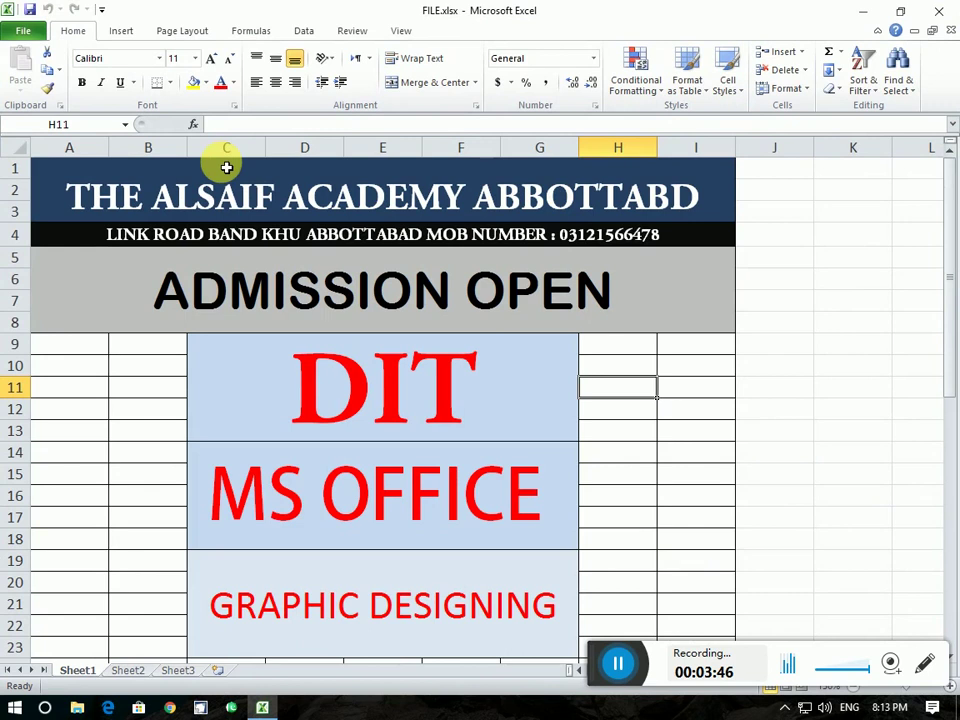
left_click(37, 34)
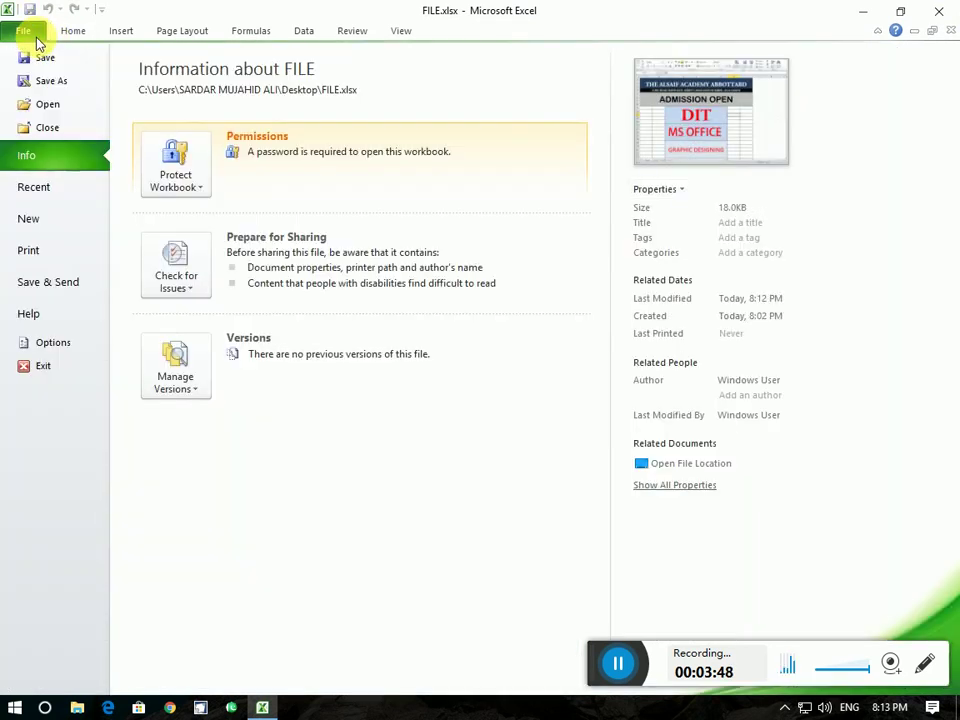
Blank out the Encrypt with Password entry, save FILE.xlsx, and close Excel
left_click(162, 181)
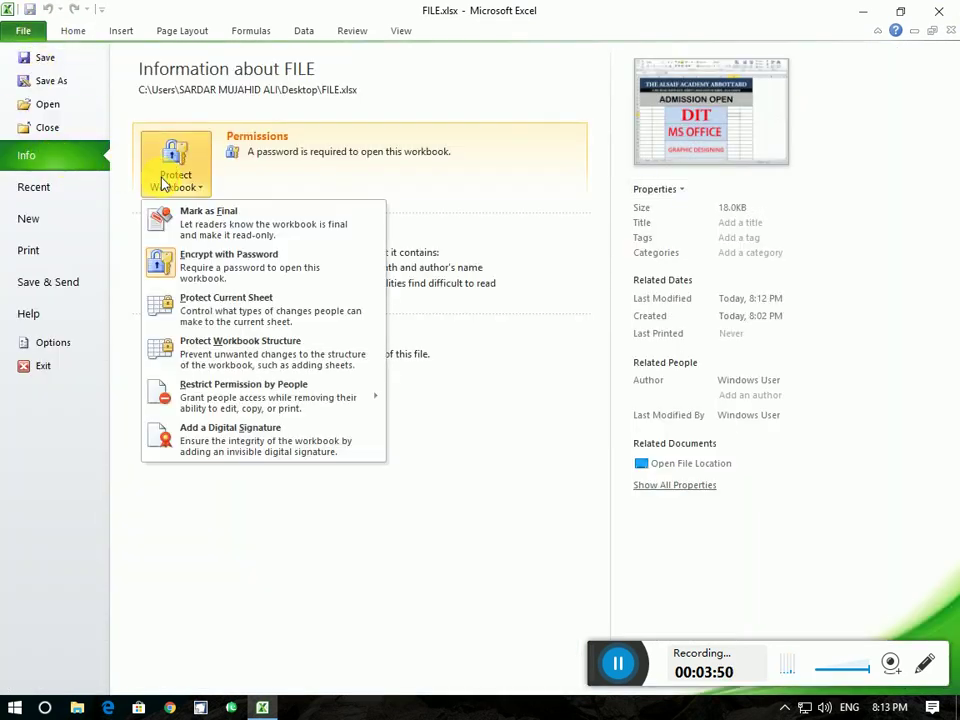
left_click(193, 265)
type("1234")
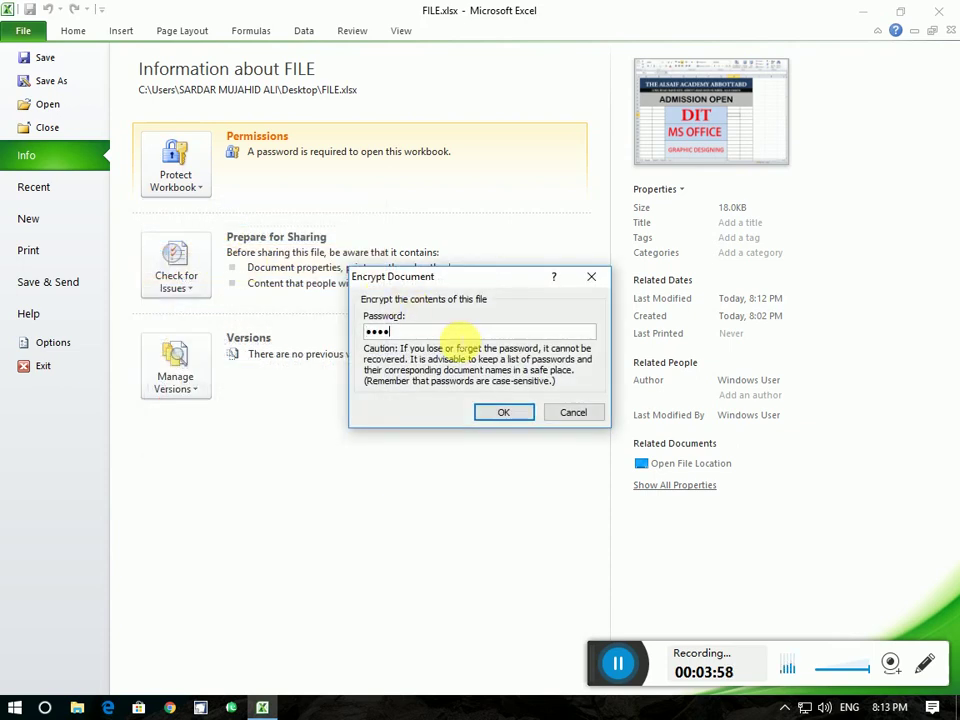
key("BackSpace")
key("BackSpace")
key("BackSpace")
key("BackSpace")
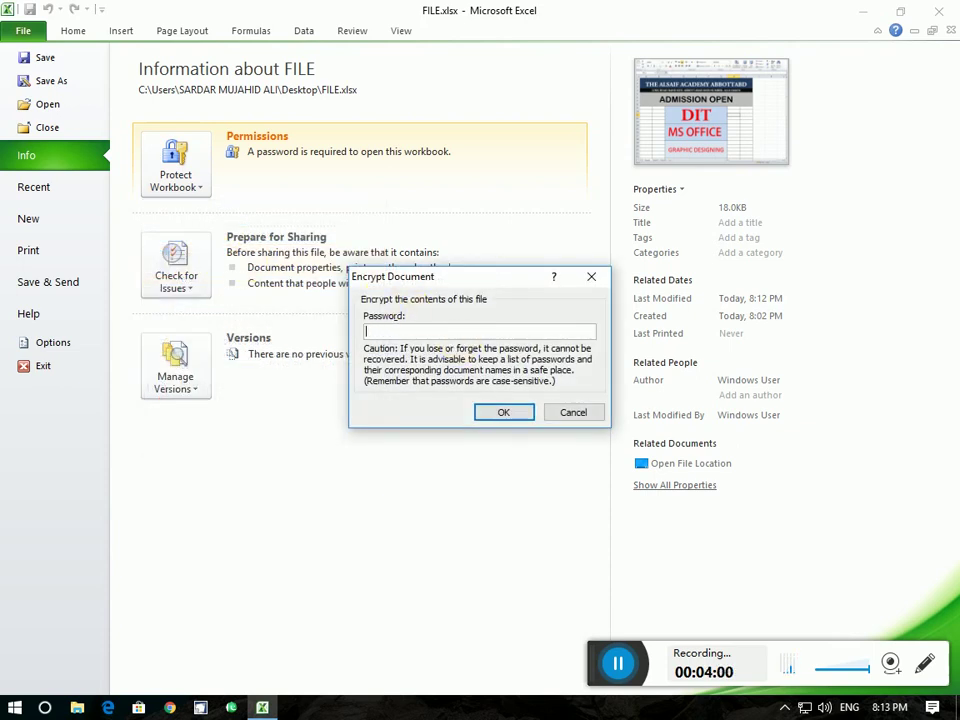
left_click(515, 410)
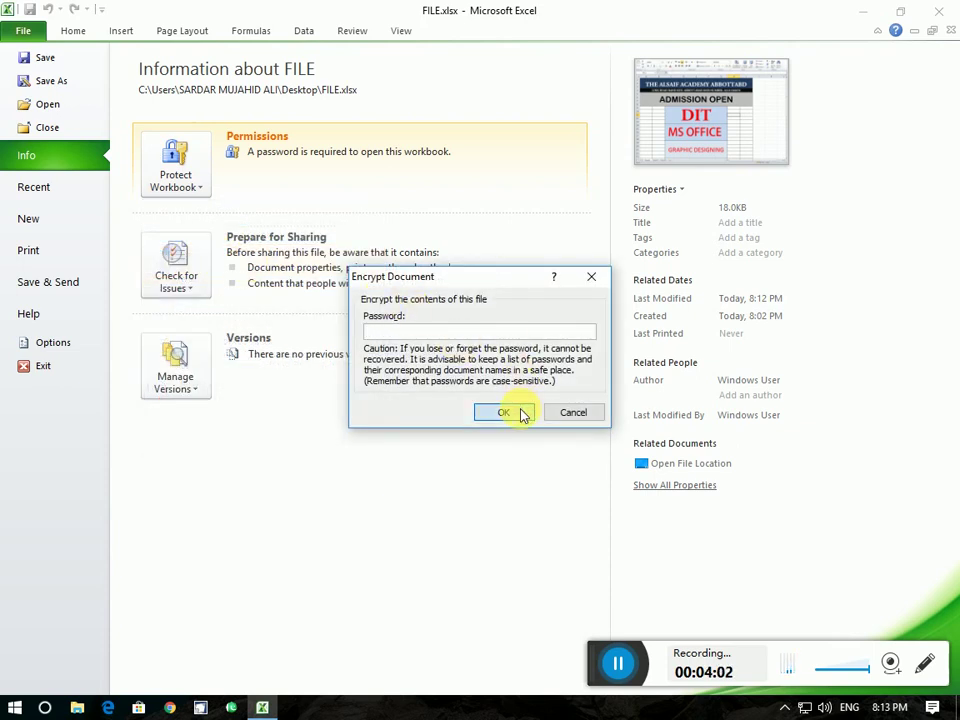
left_click(43, 58)
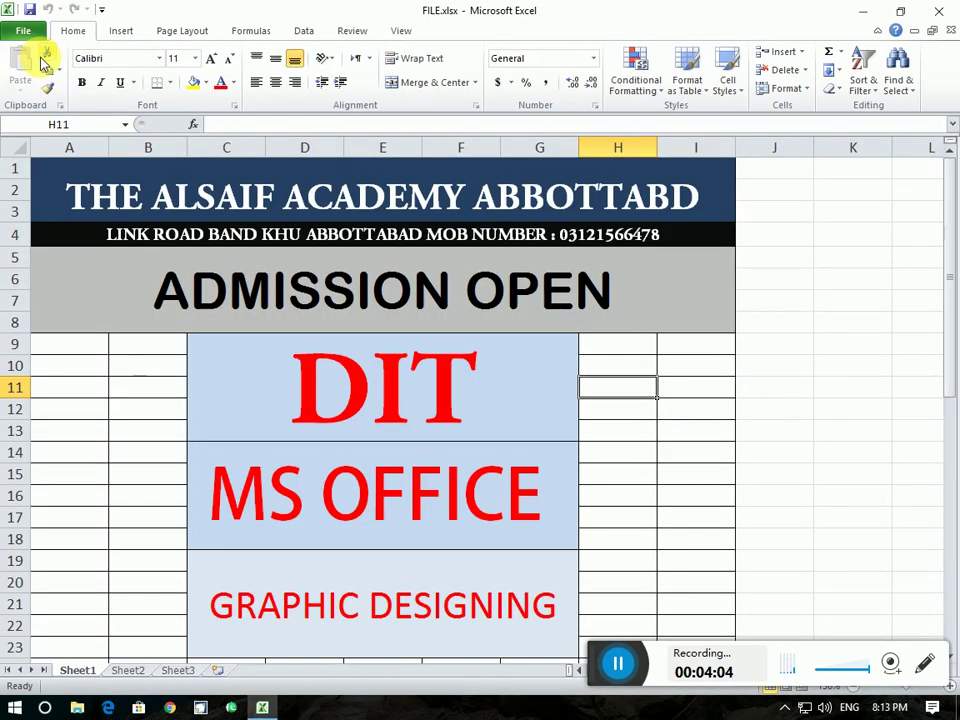
left_click(940, 11)
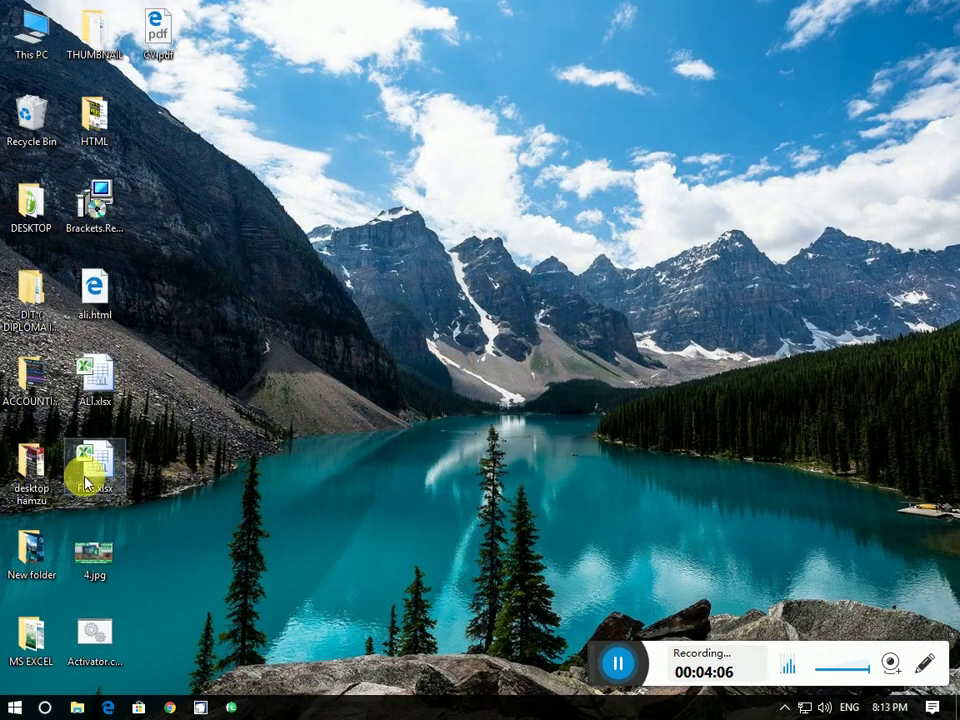
double_click(86, 472)
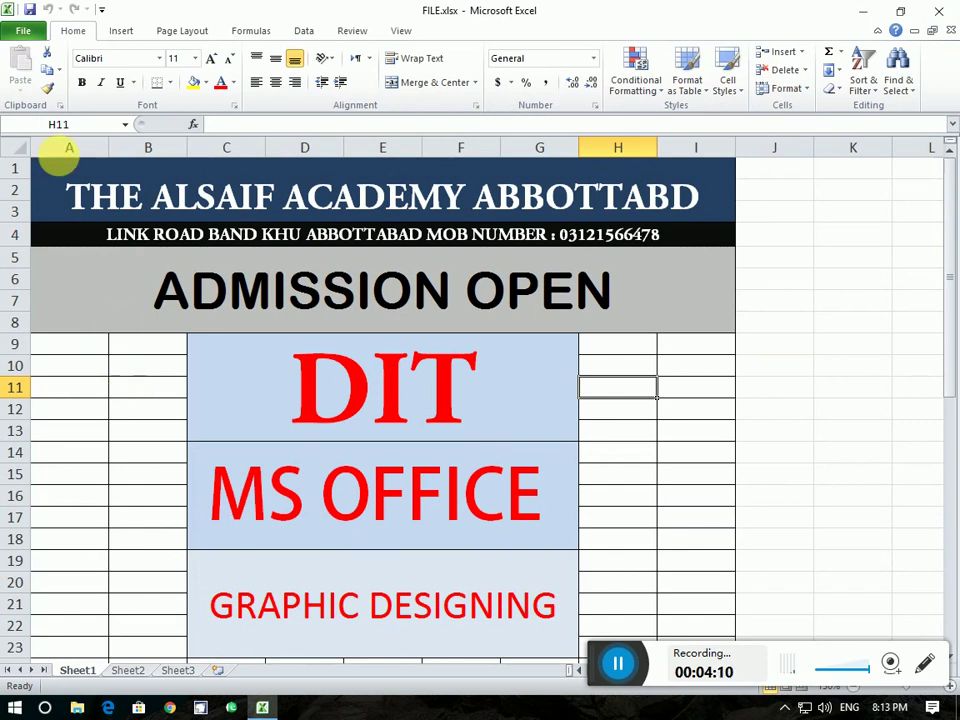
left_click(22, 30)
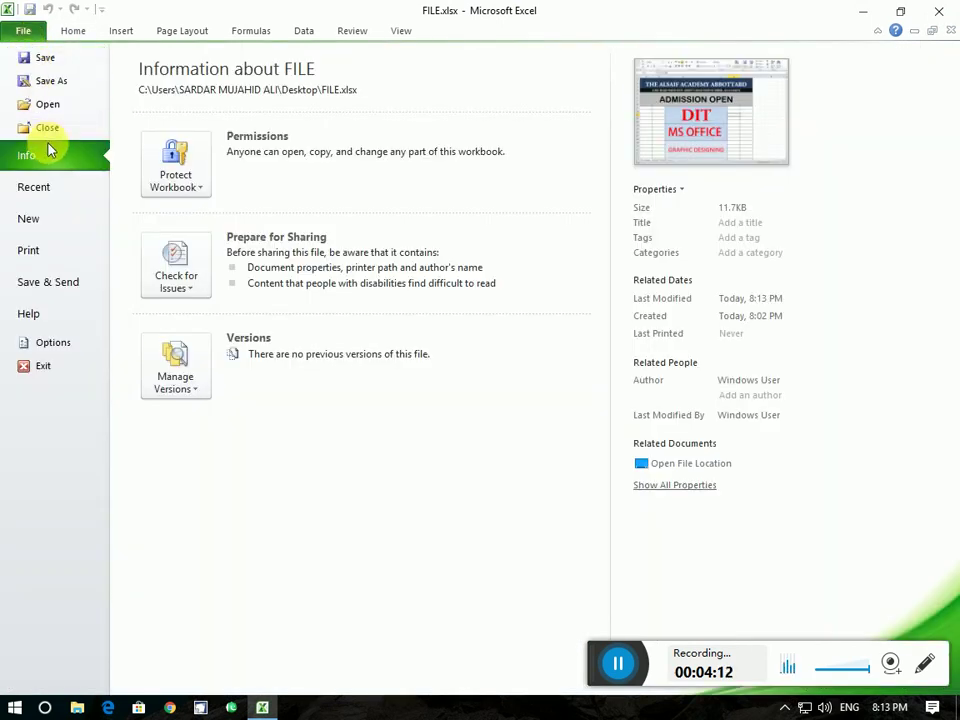
left_click(146, 171)
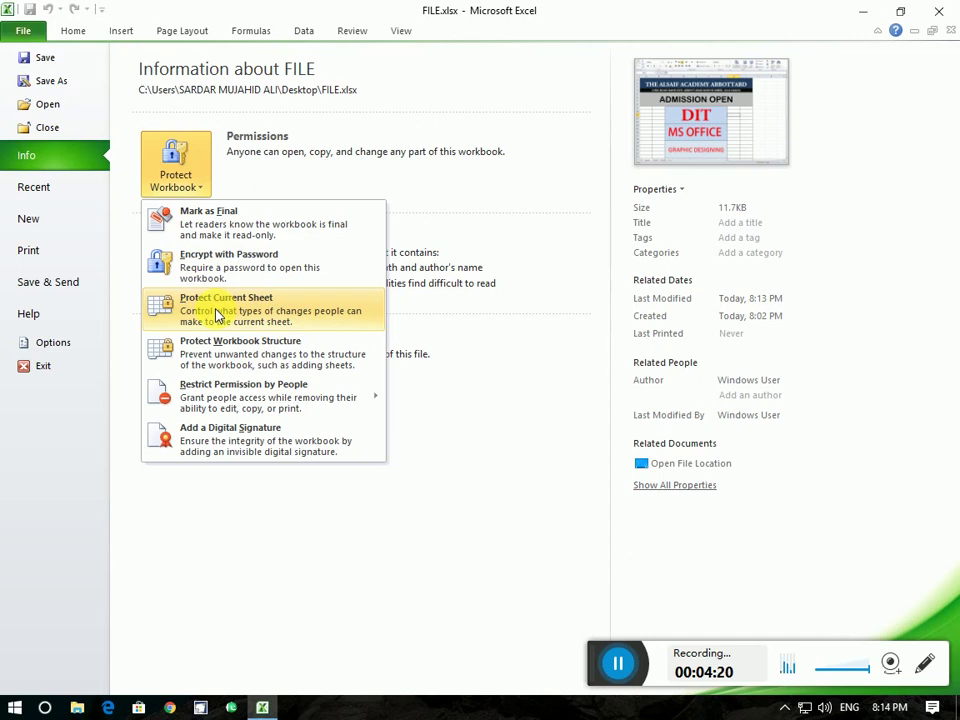
left_click(24, 28)
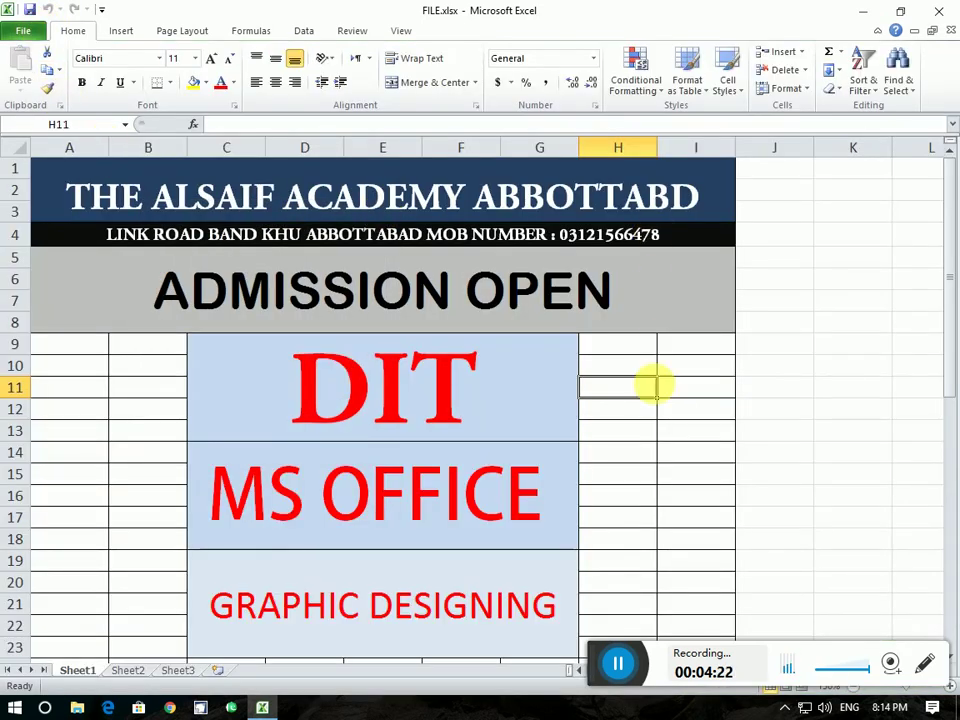
scroll(625, 560, "down", 12)
scroll(621, 548, "up", 12)
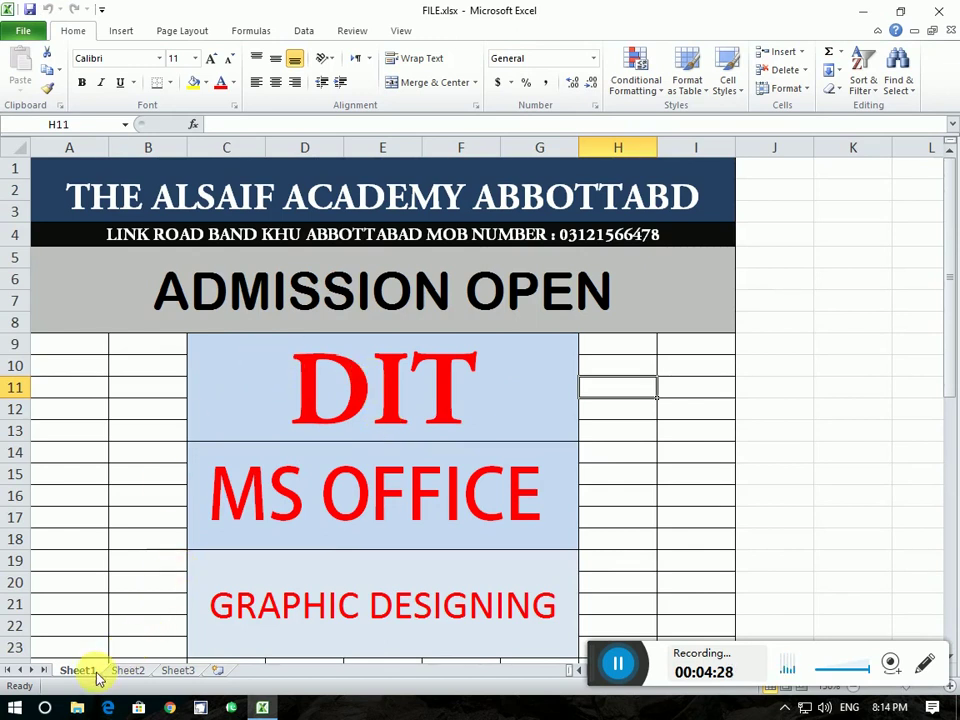
Look through the blank sheets and add a new Sheet4 after Sheet3
left_click(127, 671)
left_click(174, 671)
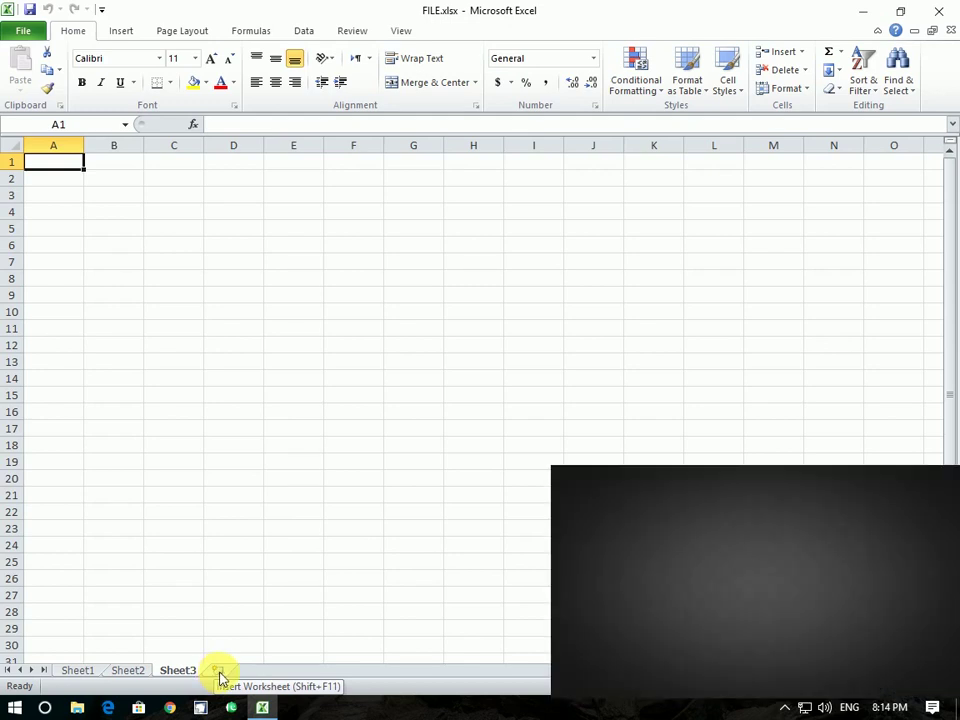
left_click(218, 674)
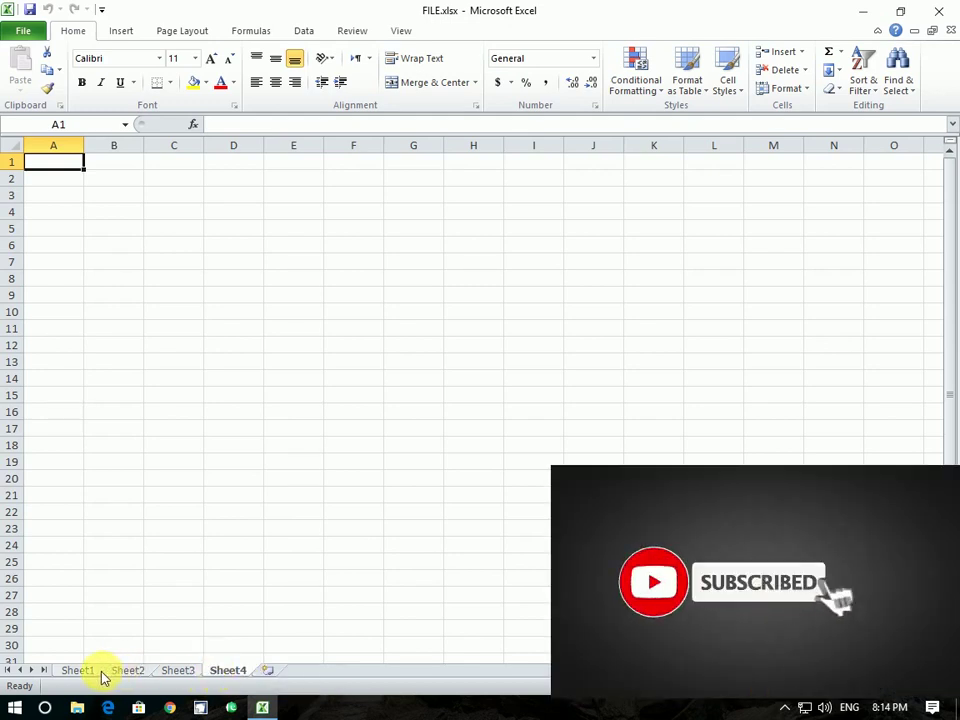
On Sheet1, merge and center cells C24:G25 into one cell
left_click(90, 672)
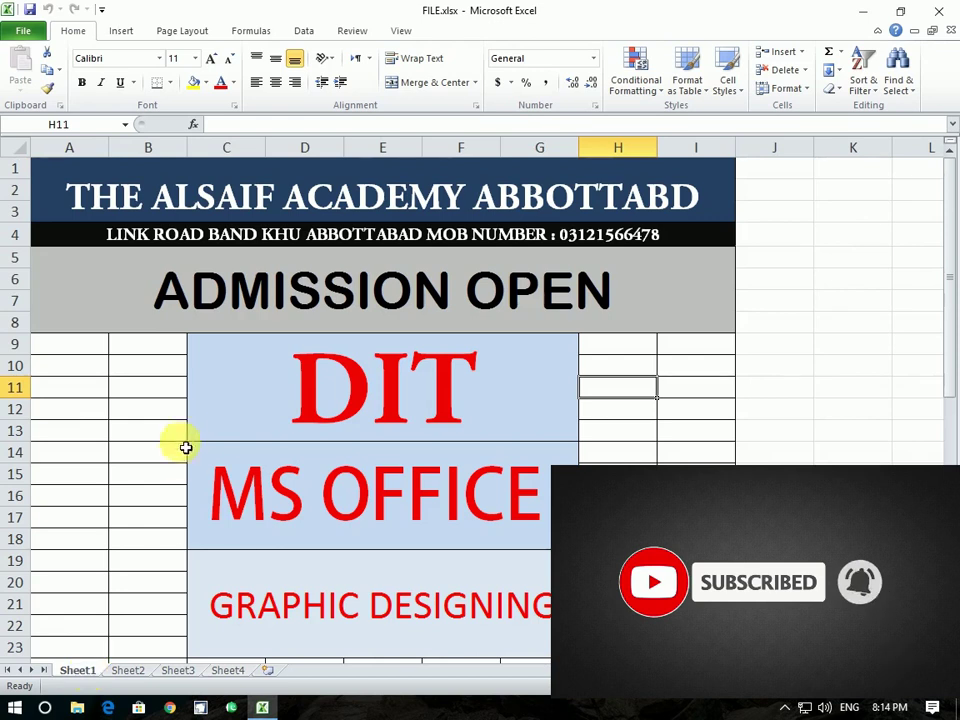
scroll(184, 446, "down", 4)
scroll(191, 433, "up", 3)
left_click_drag(253, 604, 530, 625)
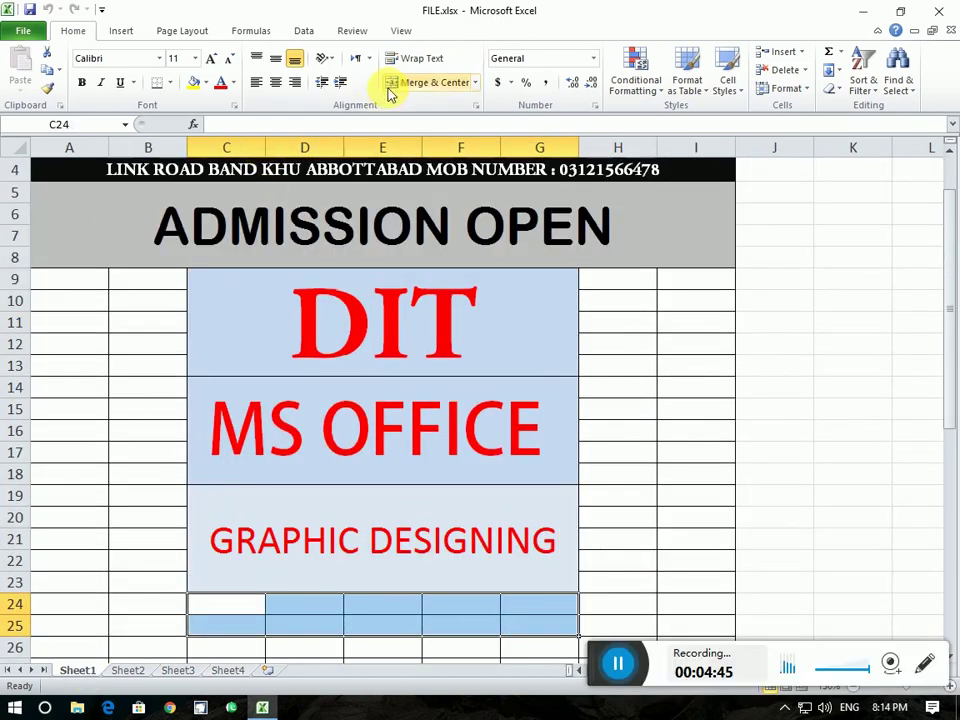
left_click(428, 82)
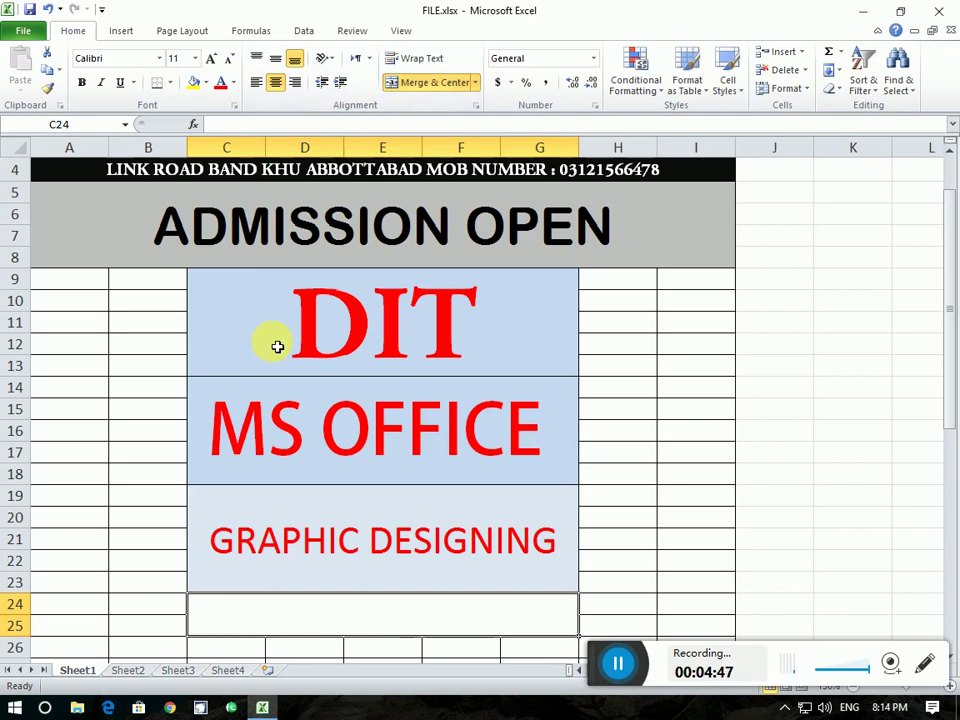
Enter AUTO CAD in the merged C24 cell and enlarge it to font size 22
type("AUTO CAD")
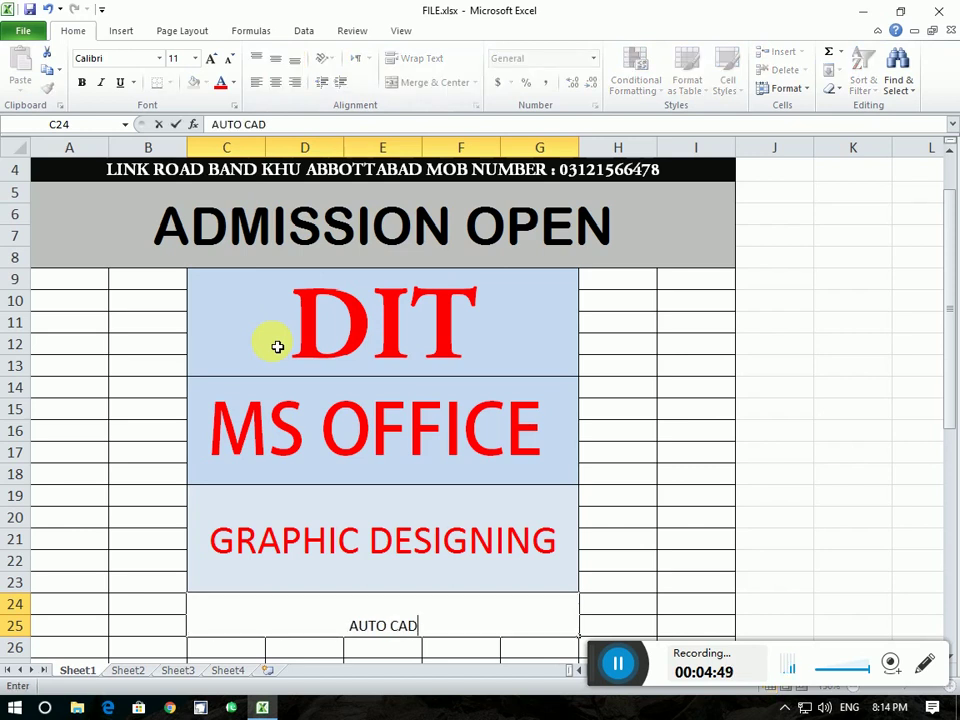
left_click(705, 525)
left_click(465, 611)
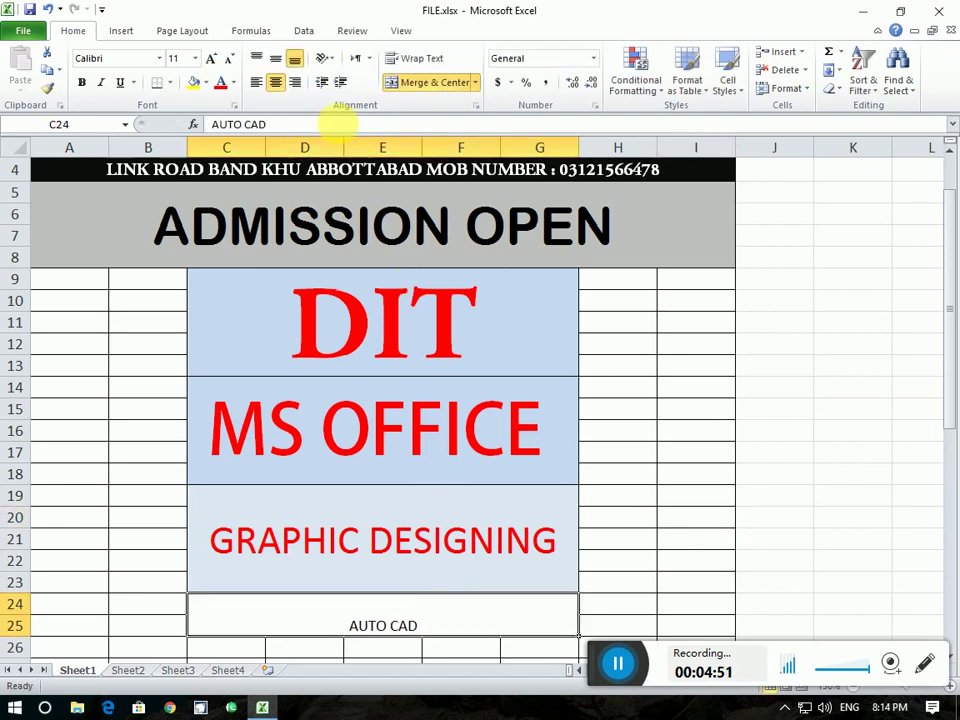
left_click(214, 56)
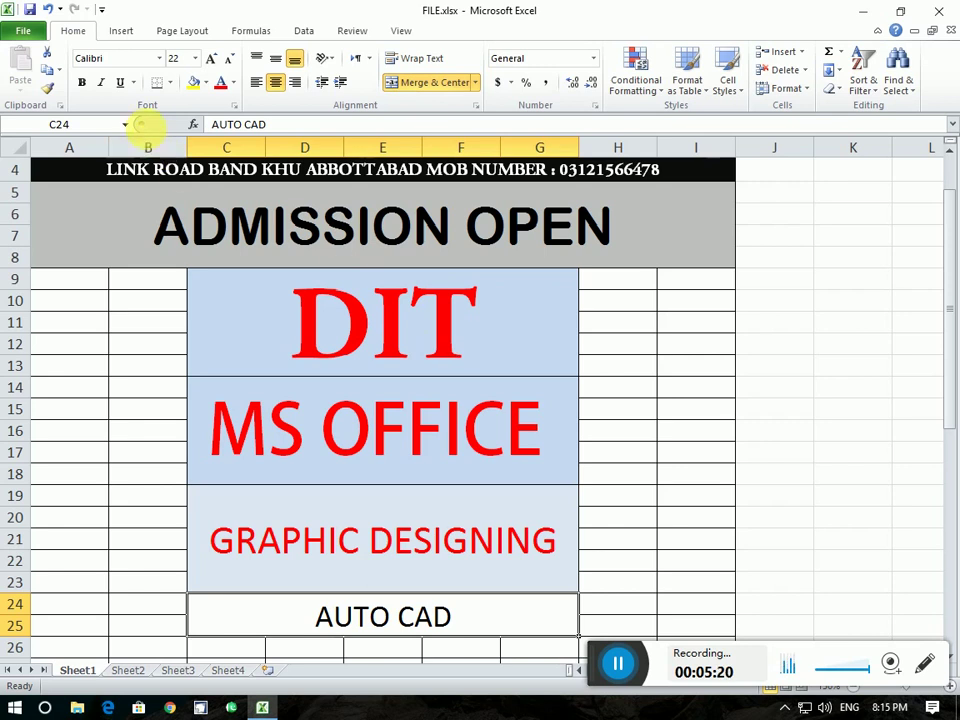
left_click(25, 33)
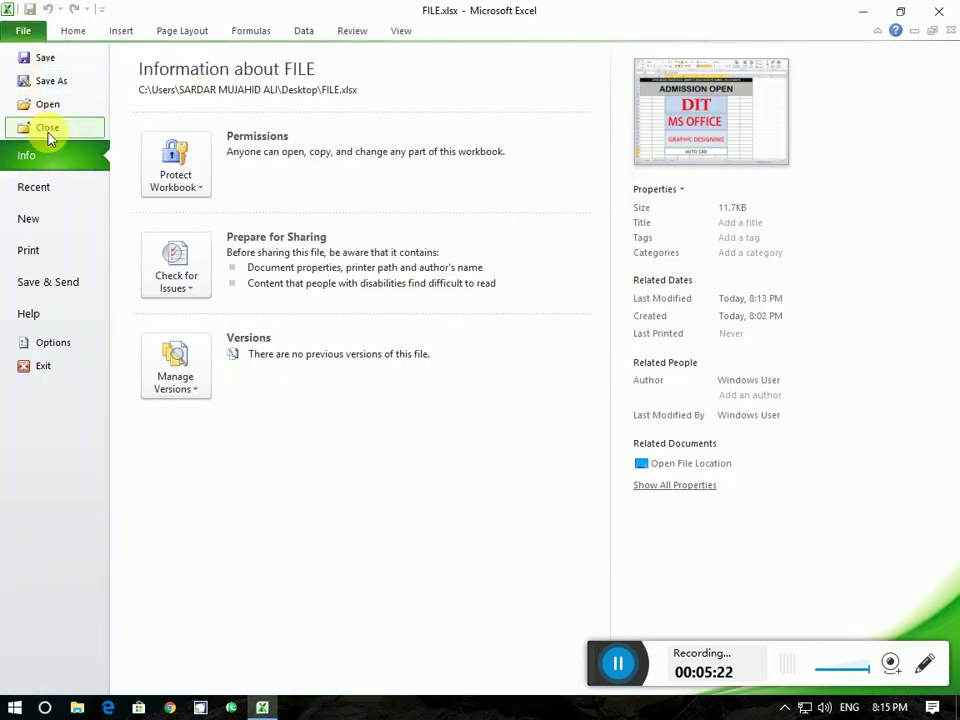
Protect Sheet1 with a password, allowing formatting cells/columns/rows and inserting columns, rows, hyperlinks
left_click(184, 188)
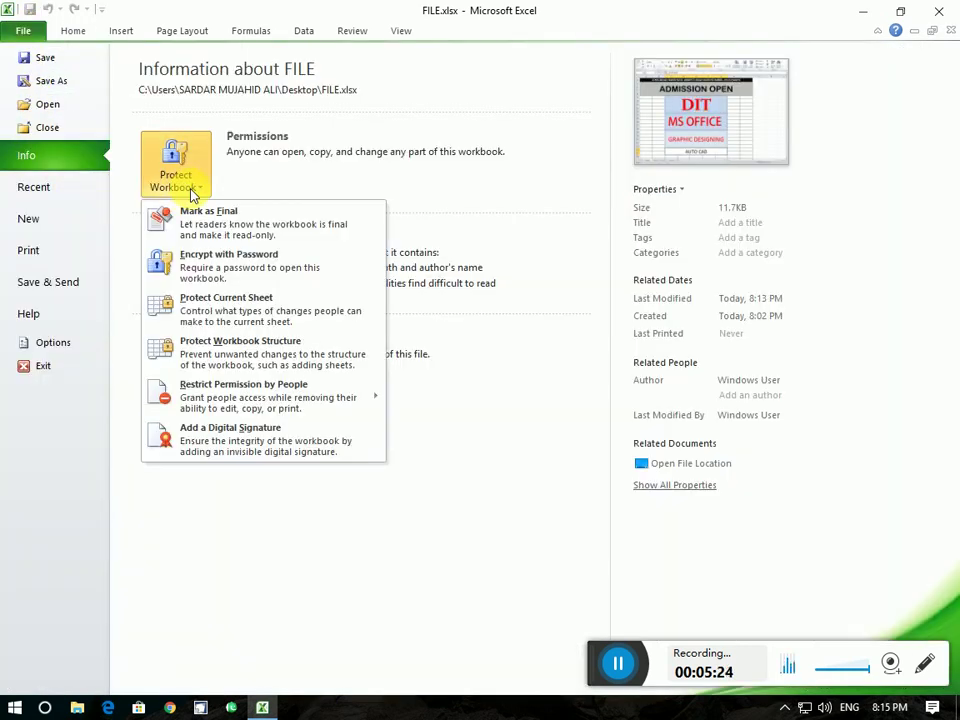
left_click(238, 316)
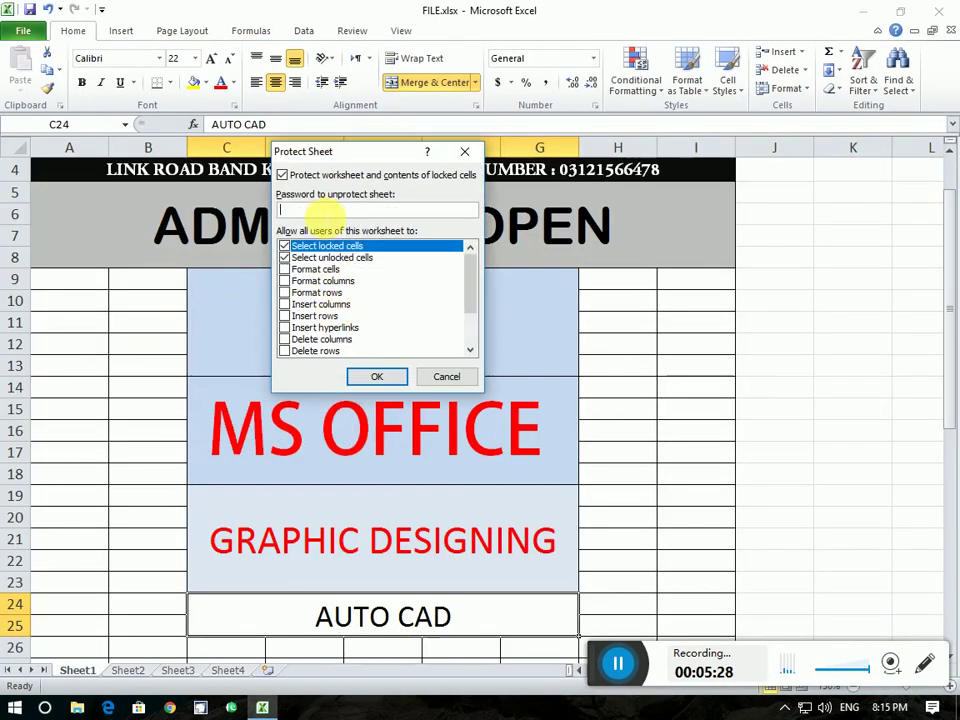
type("1234")
left_click(285, 270)
left_click(285, 281)
left_click(286, 293)
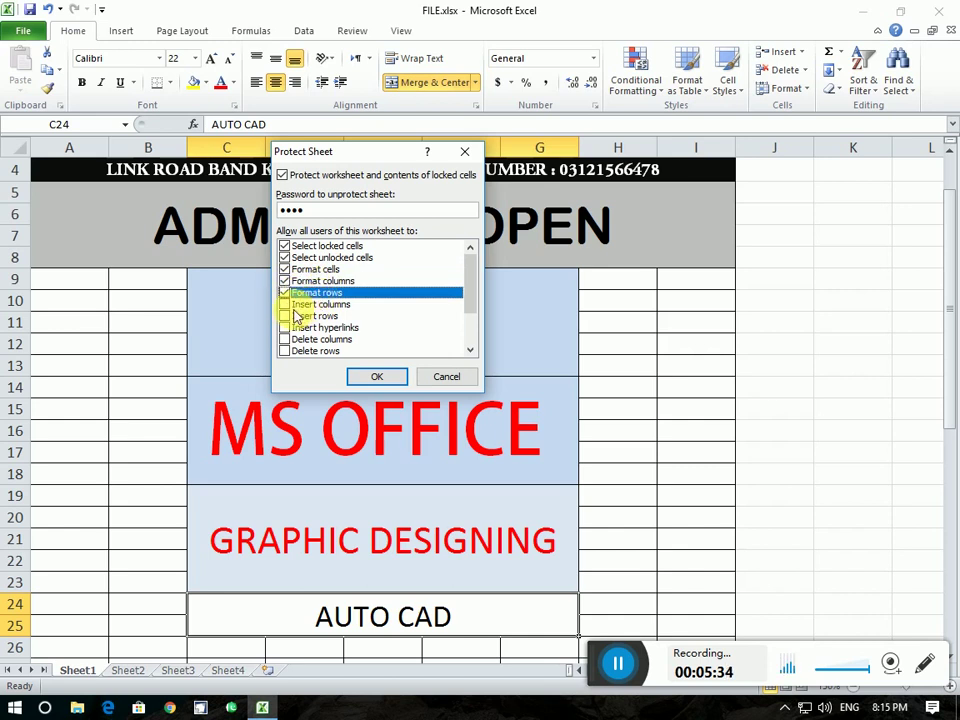
left_click(285, 304)
left_click(285, 316)
left_click(285, 328)
Also allow deleting, sorting, AutoFilter, PivotTables, objects and scenarios, then confirm the password
left_click(285, 340)
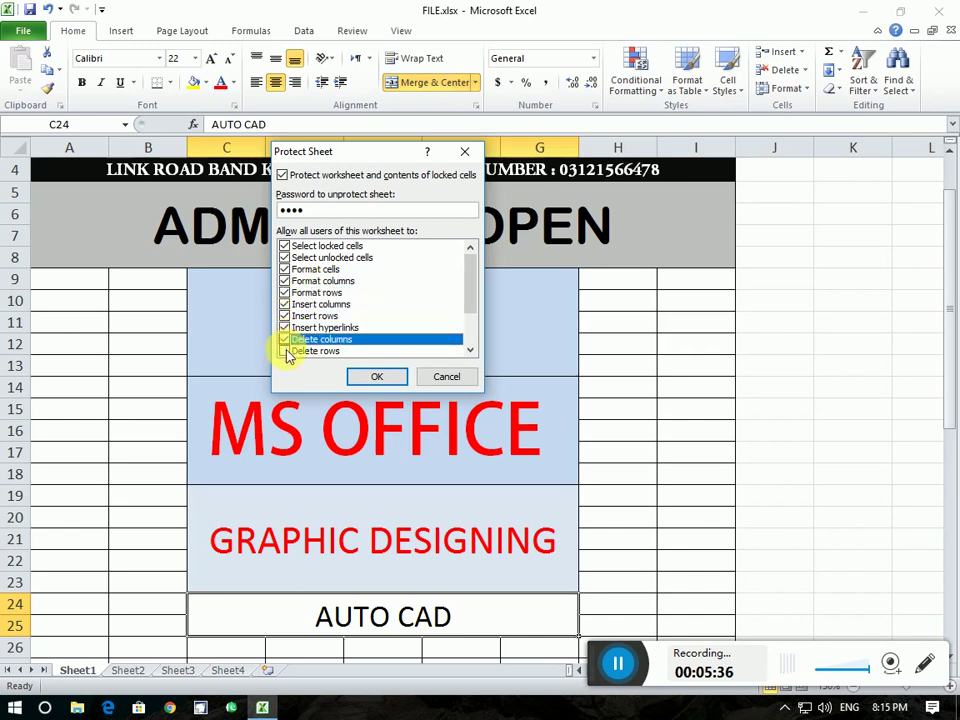
left_click(285, 351)
left_click(285, 304)
left_click(285, 316)
left_click(285, 328)
left_click(285, 340)
left_click(285, 351)
scroll(285, 320, "up", 5)
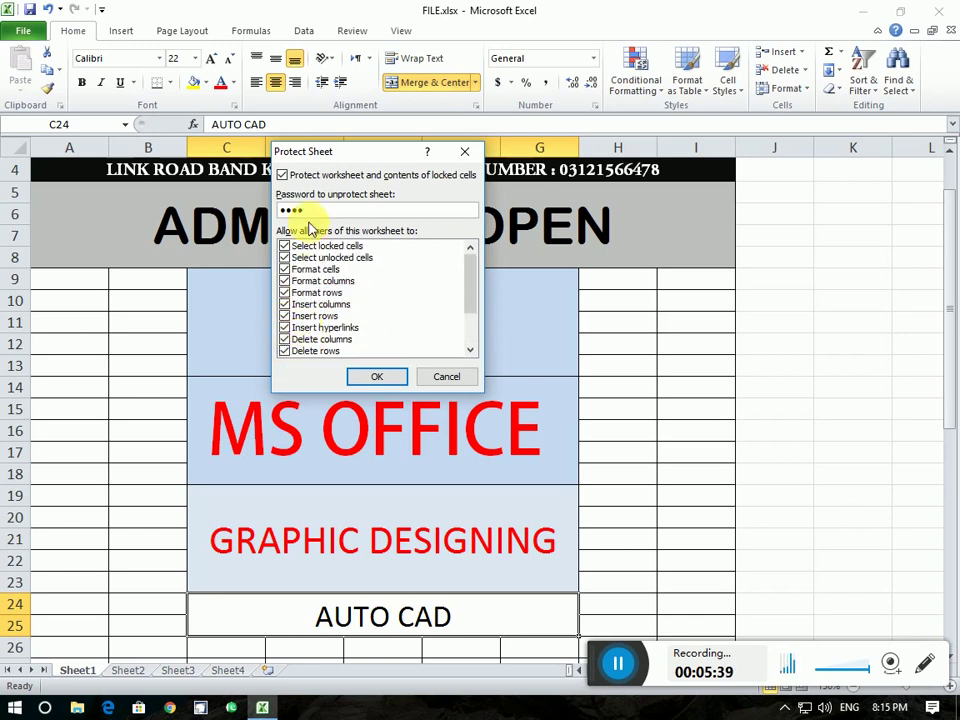
left_click(376, 376)
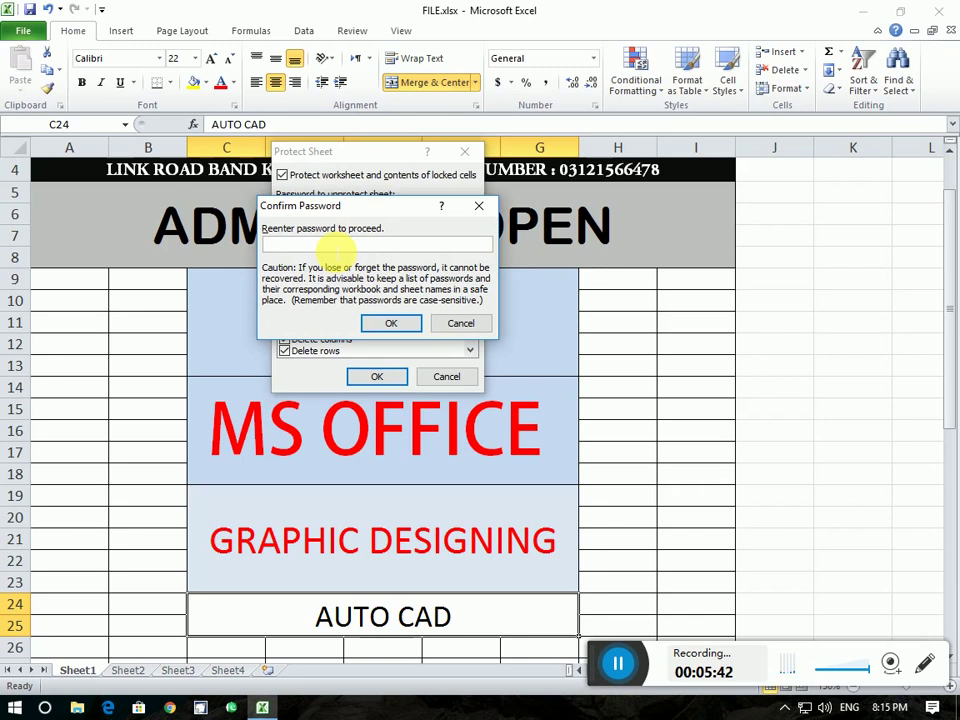
left_click(388, 321)
double_click(688, 370)
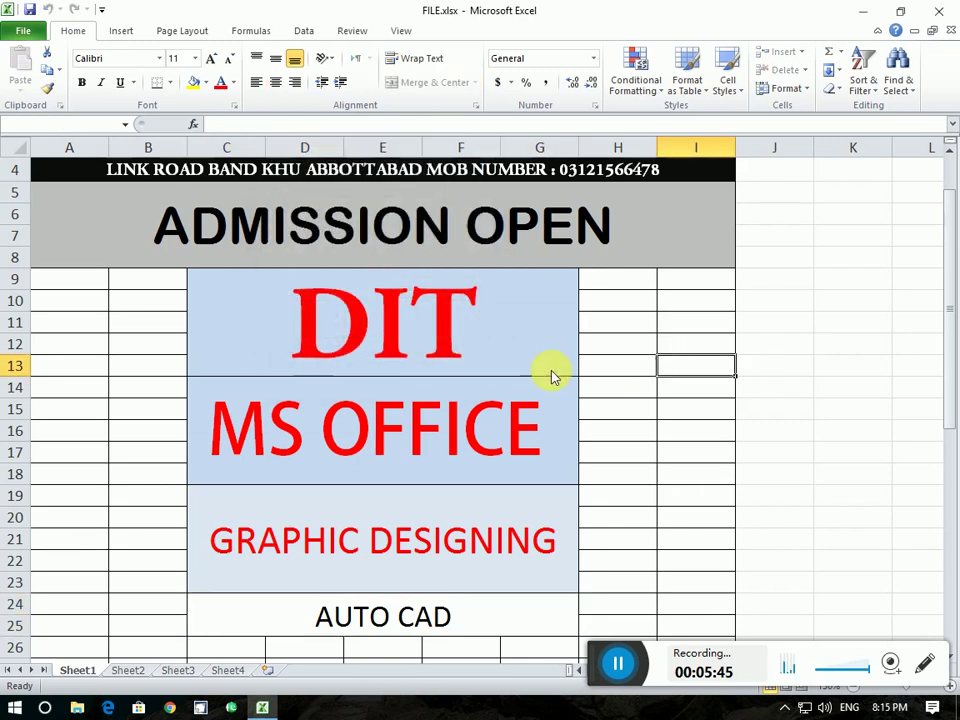
Test that editing poster cells like DIT and ADMISSION OPEN is blocked as read-only
left_click(481, 404)
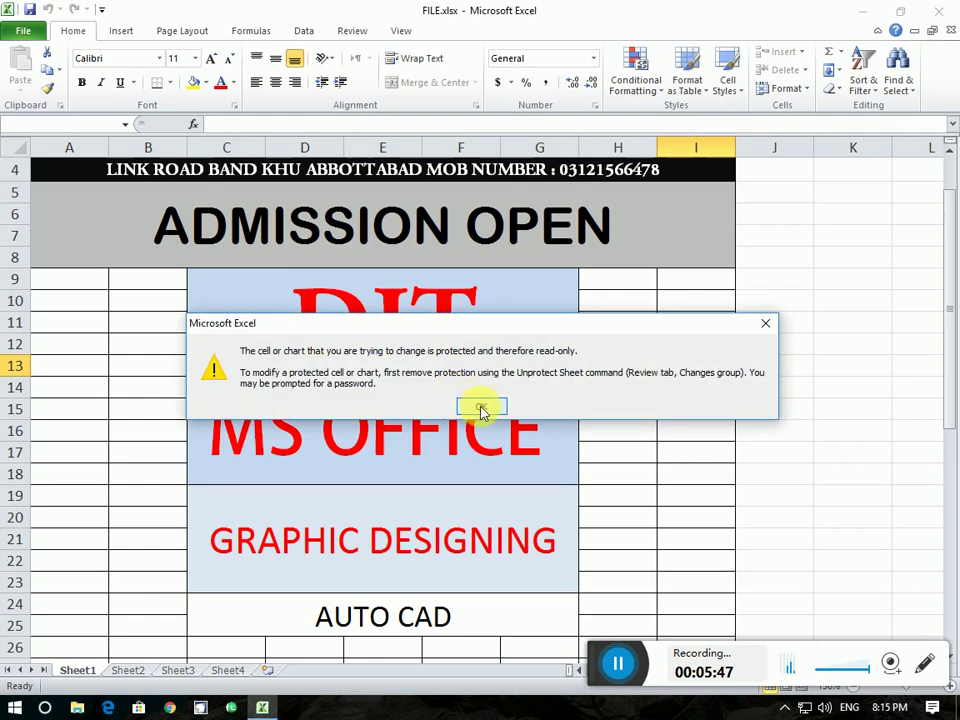
left_click(481, 408)
double_click(399, 349)
left_click(472, 404)
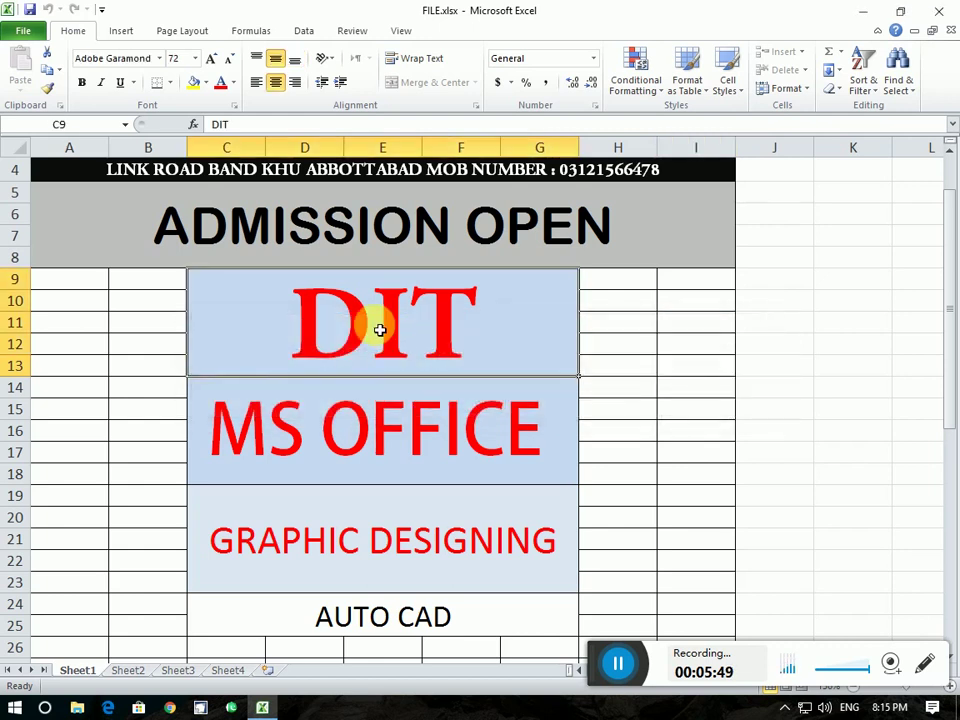
left_click(211, 64)
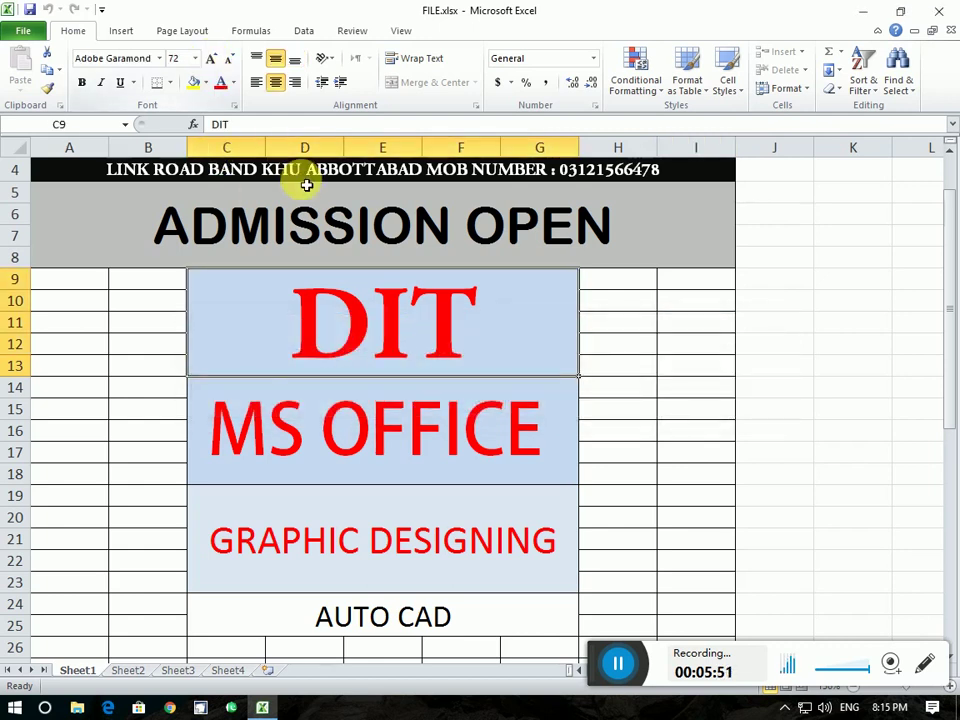
double_click(381, 235)
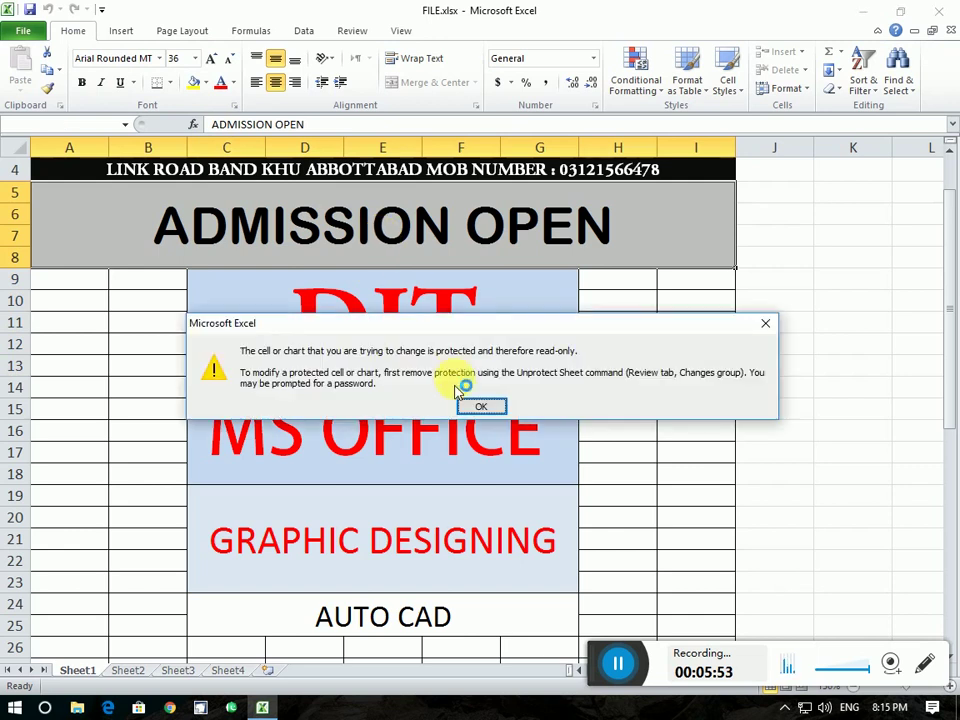
left_click(470, 406)
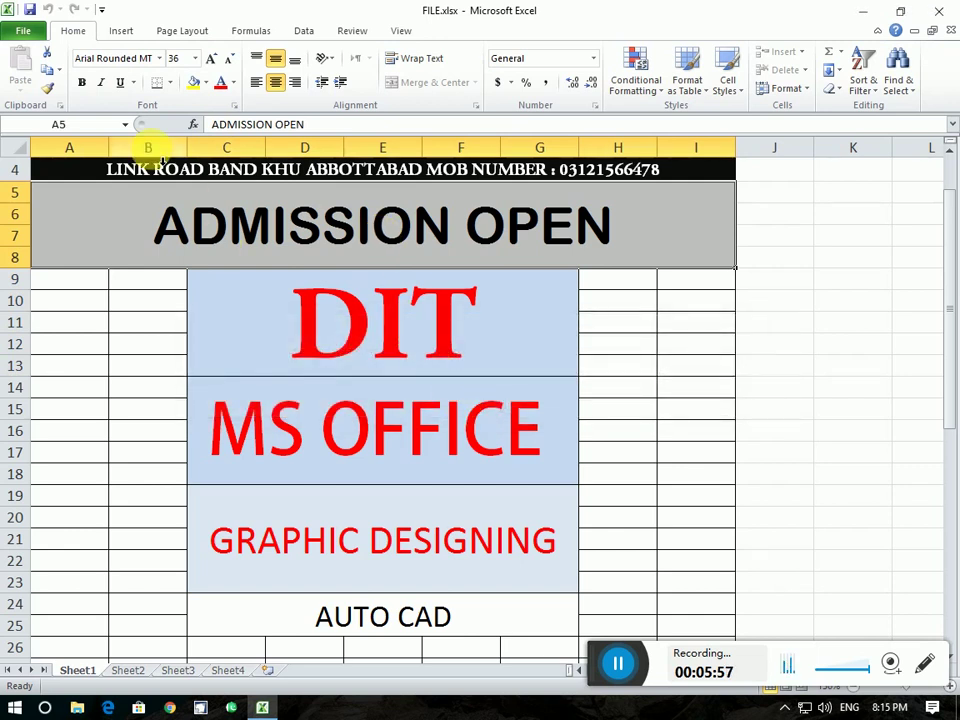
left_click(20, 29)
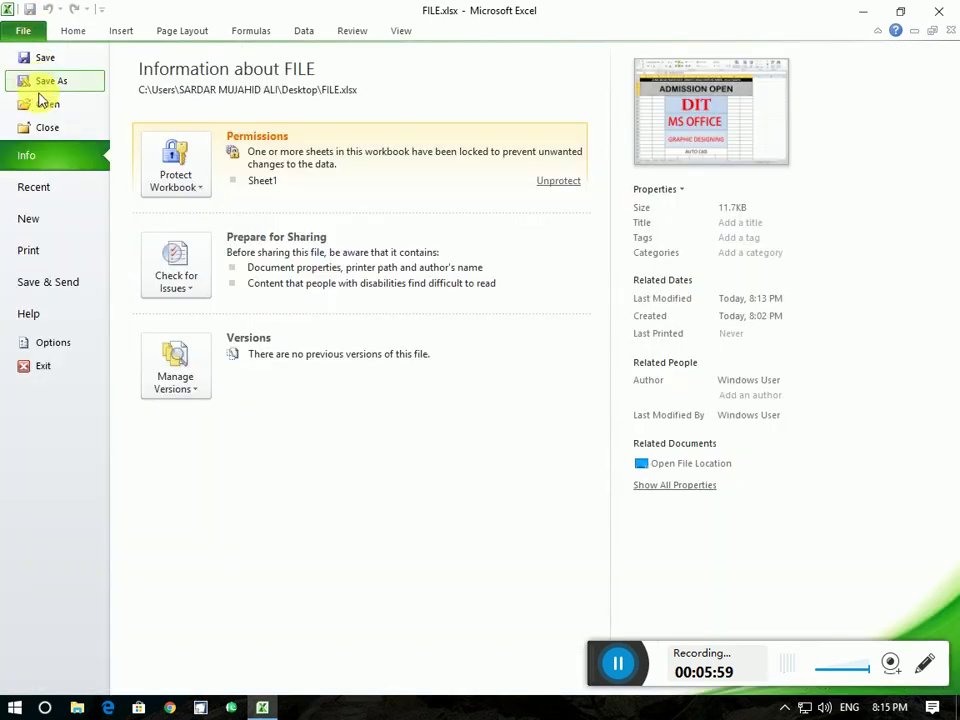
Unprotect Sheet1 by entering its password under Protect Current Sheet
left_click(172, 182)
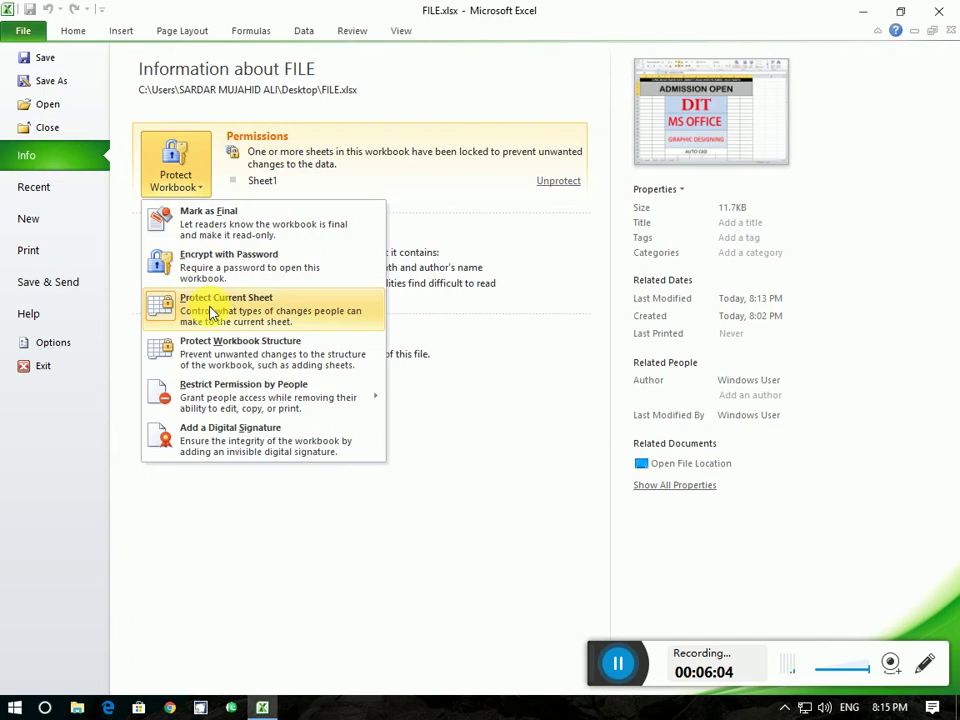
left_click(250, 313)
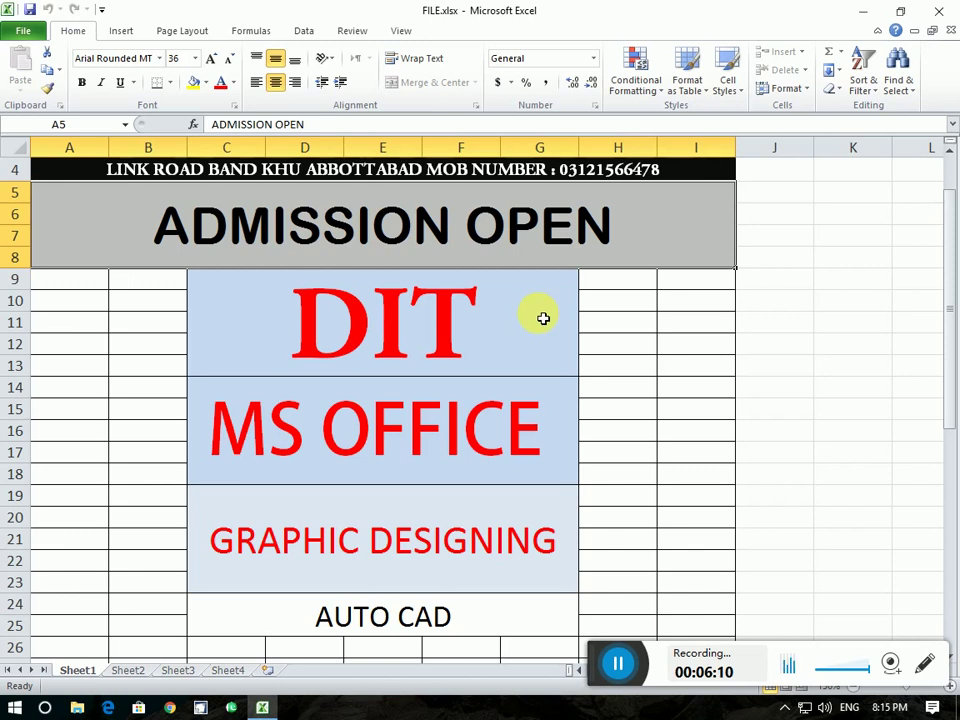
left_click(543, 318)
left_click(23, 30)
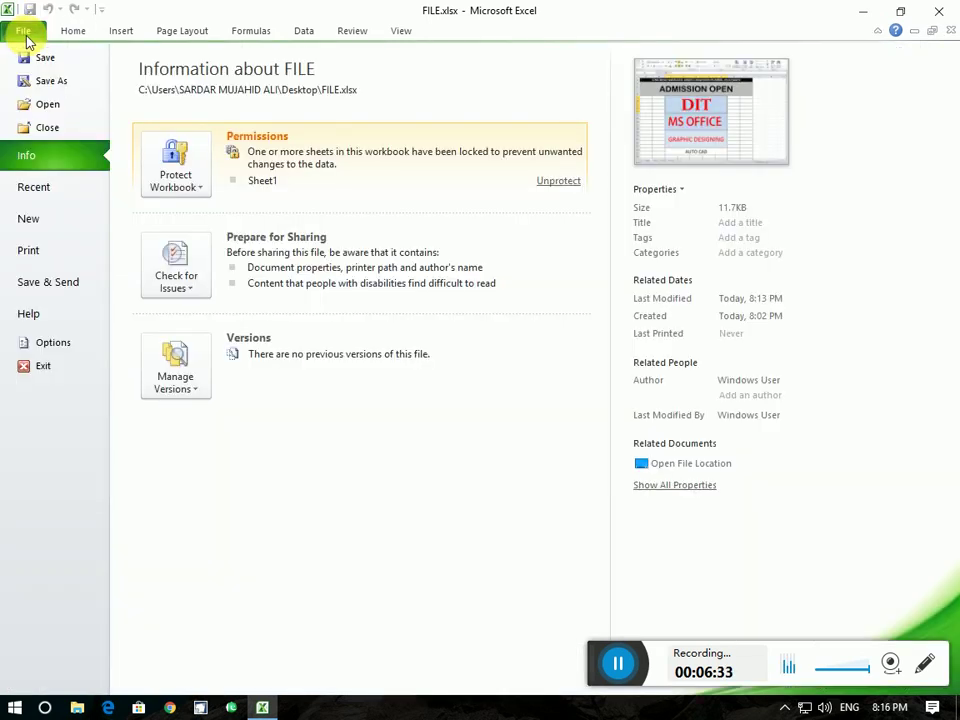
left_click(22, 30)
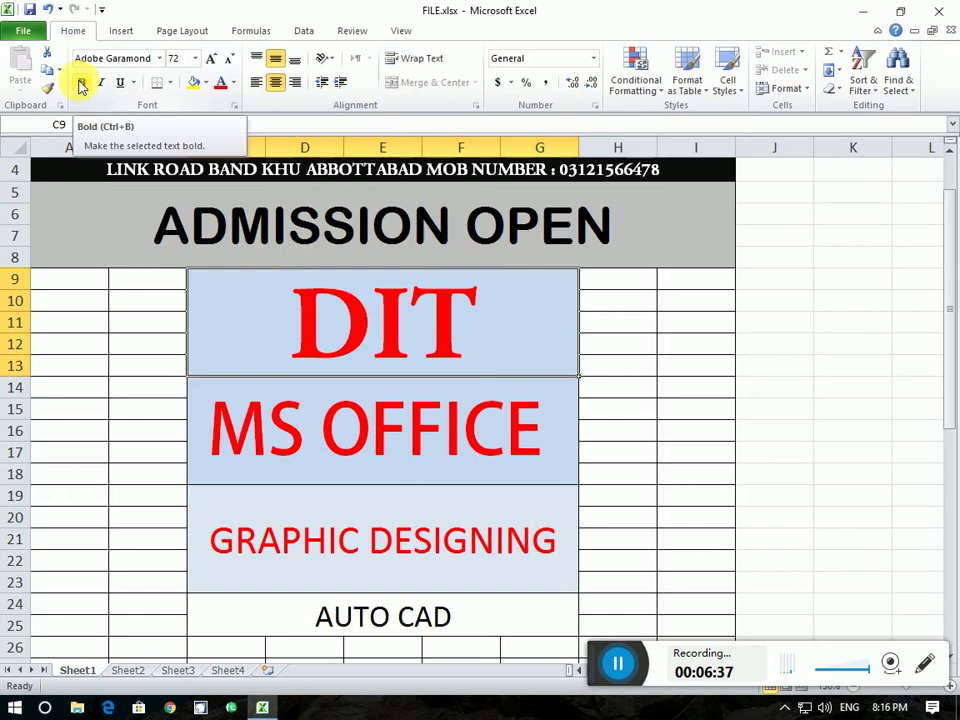
left_click(24, 34)
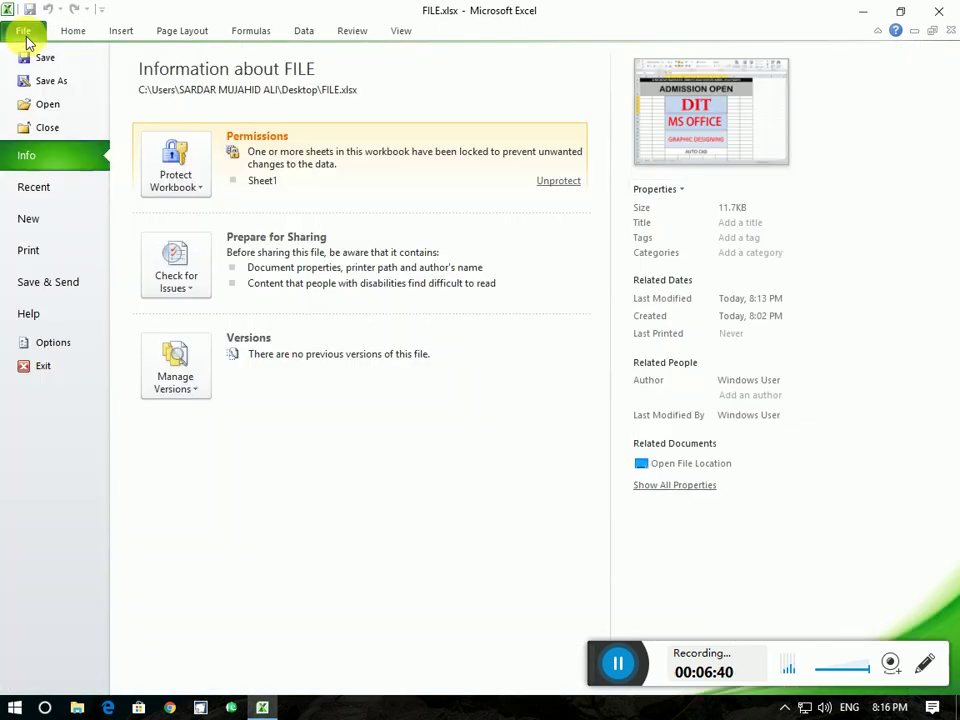
left_click(194, 194)
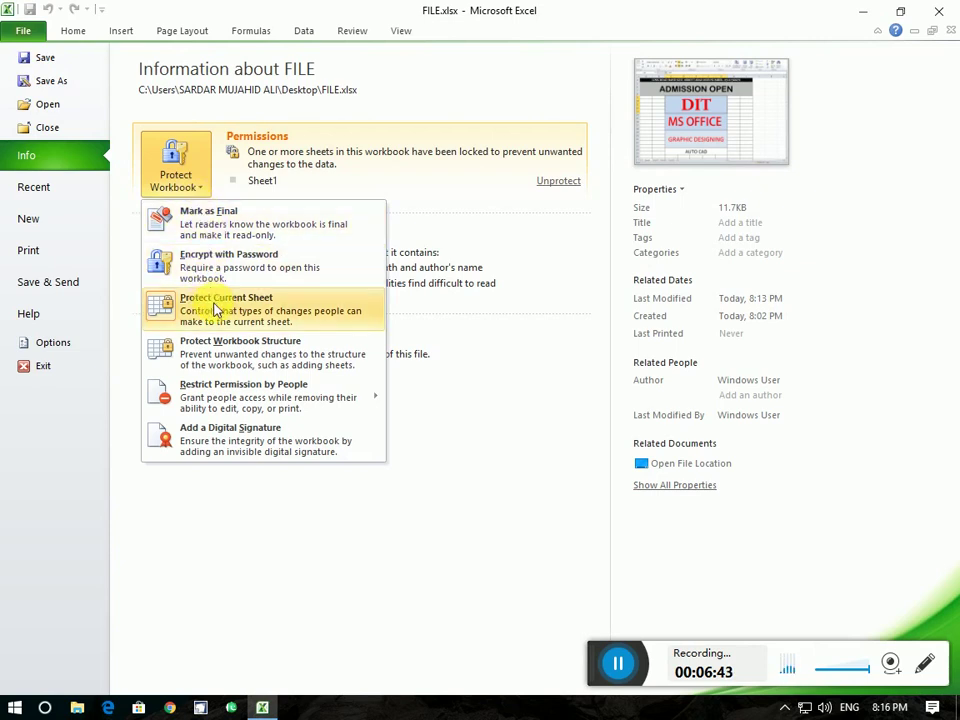
left_click(215, 310)
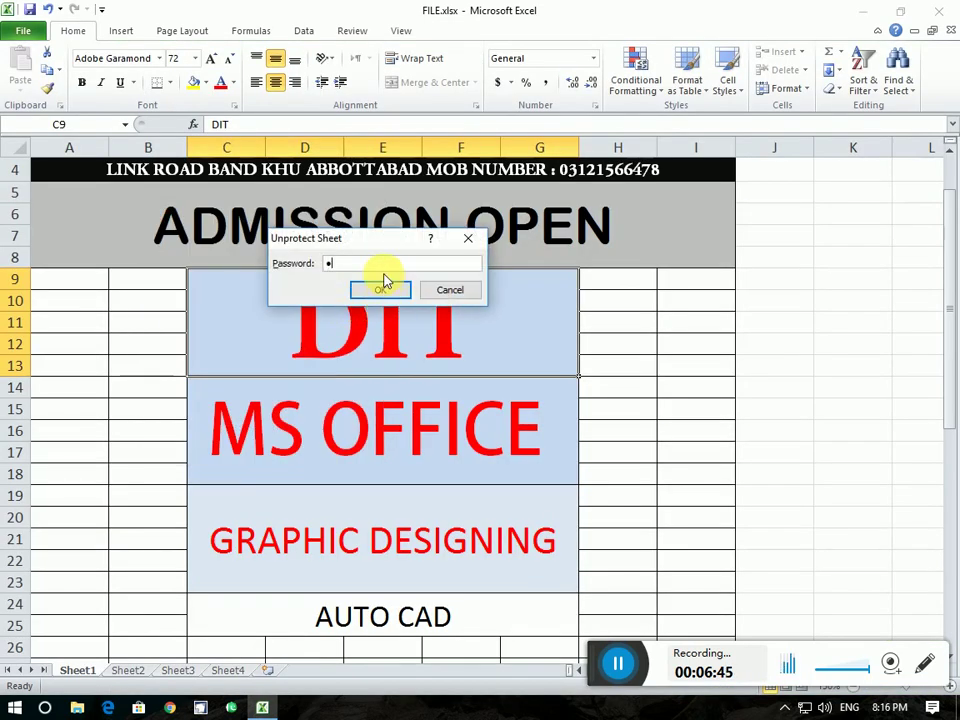
left_click(382, 287)
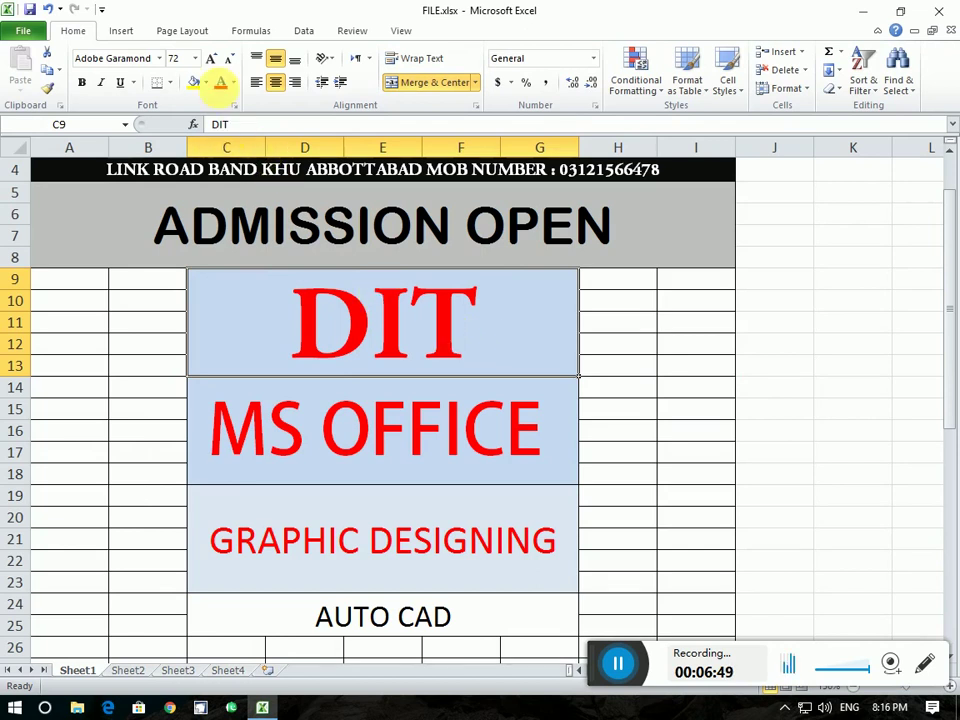
Test editing by shrinking the DIT text and restoring it to 72, then review protection options
left_click(229, 59)
left_click(212, 59)
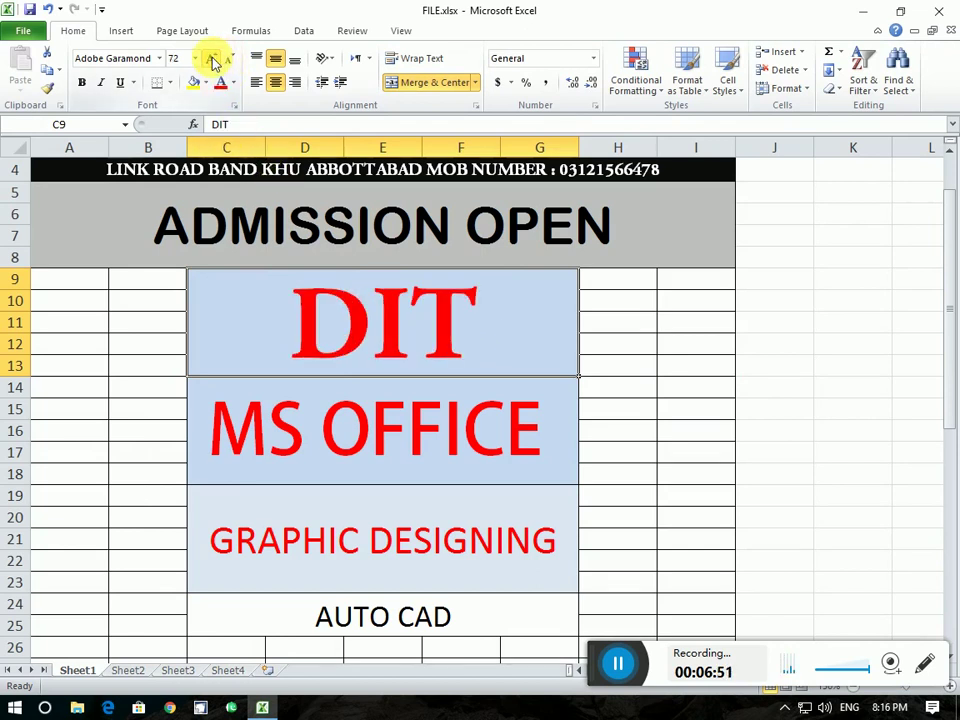
left_click(19, 32)
left_click(66, 156)
left_click(176, 178)
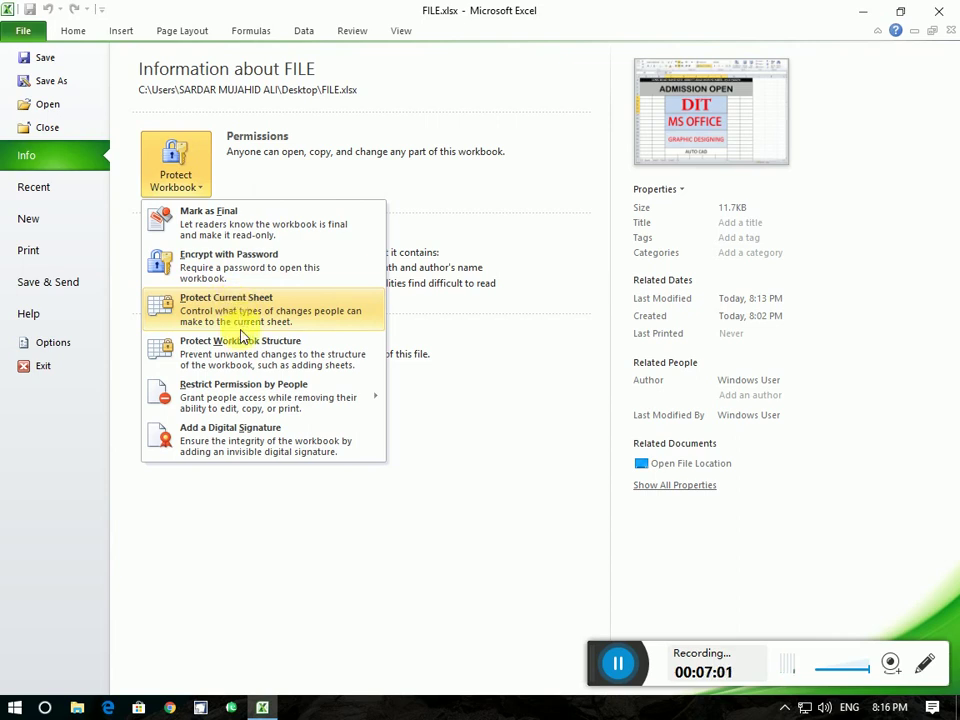
left_click(30, 30)
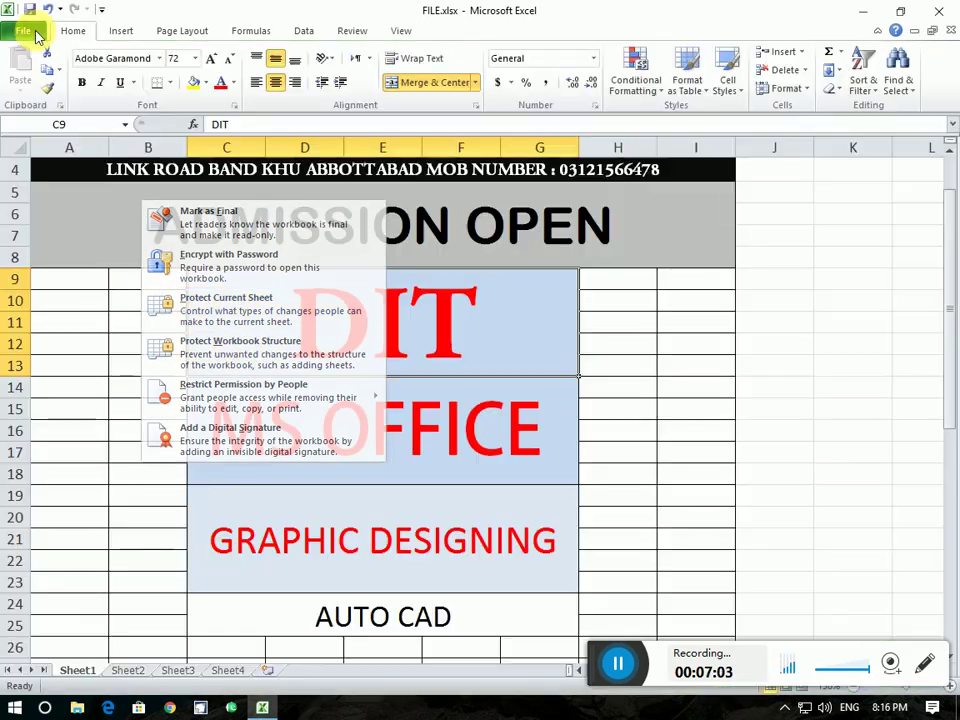
Add Sheet5 and Sheet6, then return to the poster on Sheet1
left_click(272, 677)
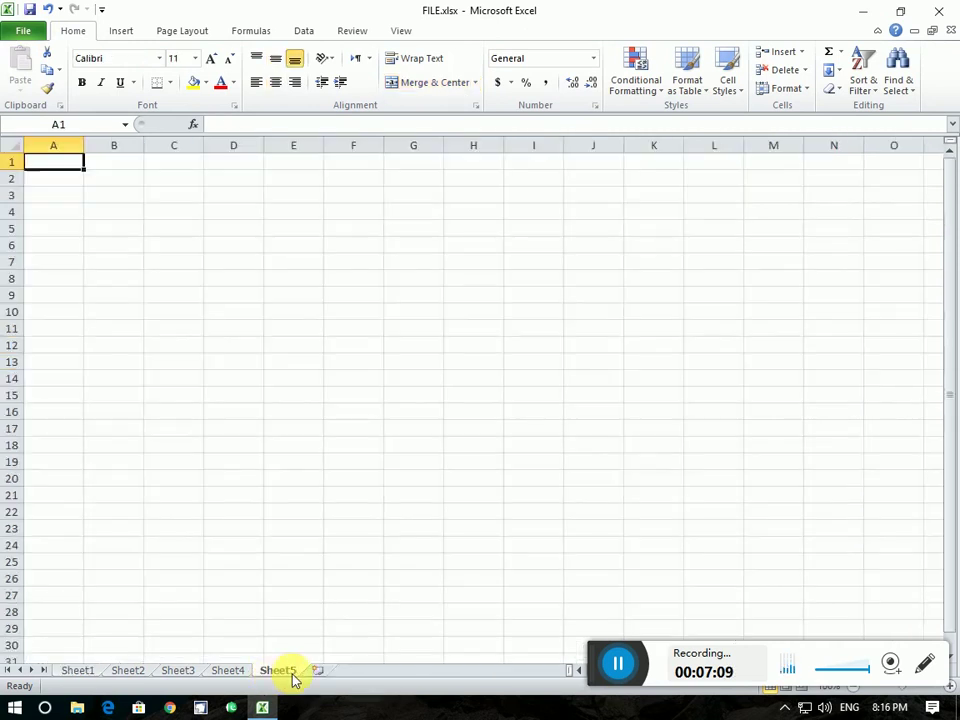
left_click(317, 672)
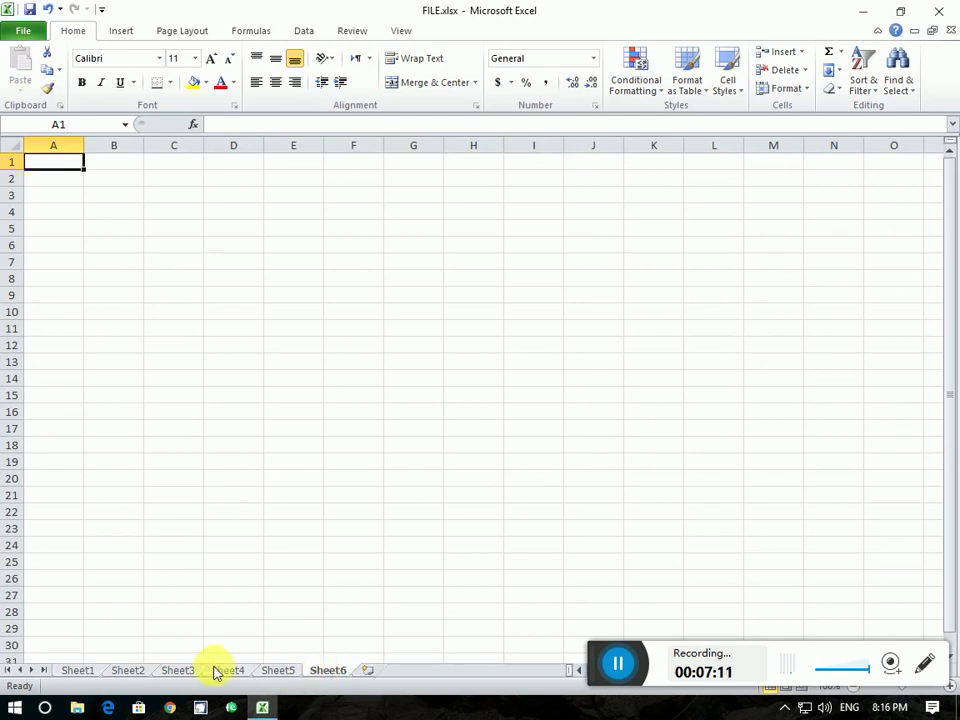
left_click(70, 671)
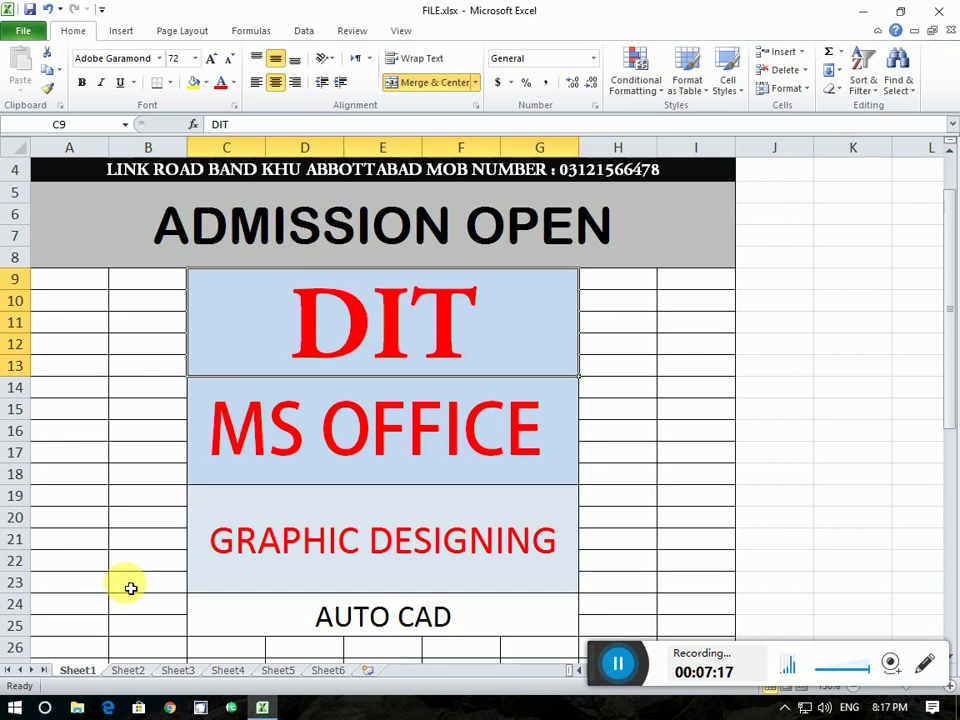
scroll(306, 345, "down", 9)
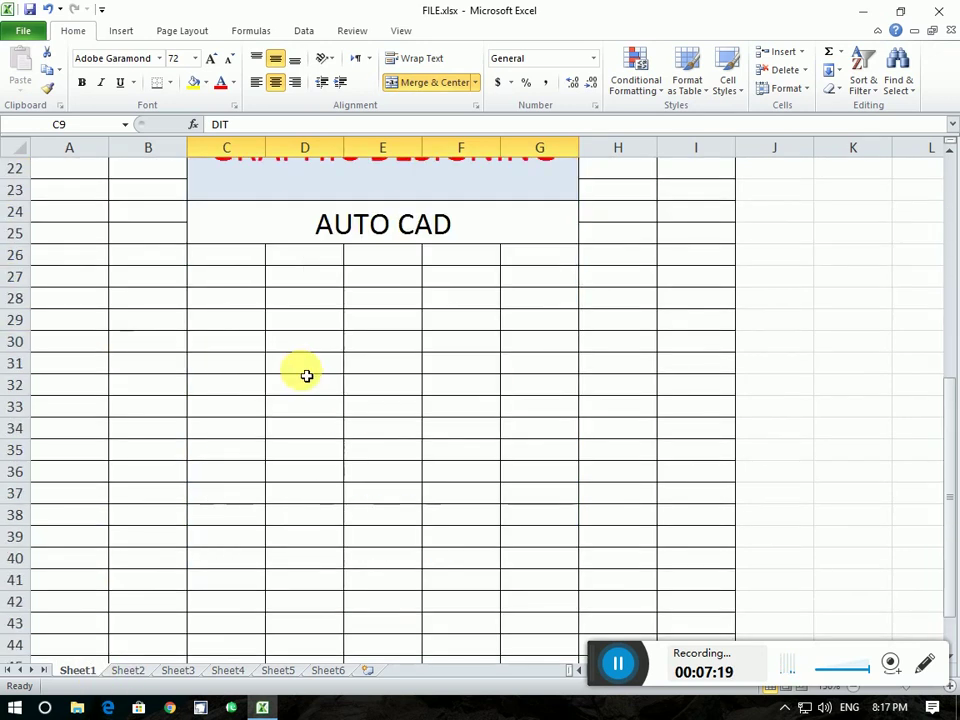
scroll(303, 377, "up", 2)
scroll(303, 377, "up", 3)
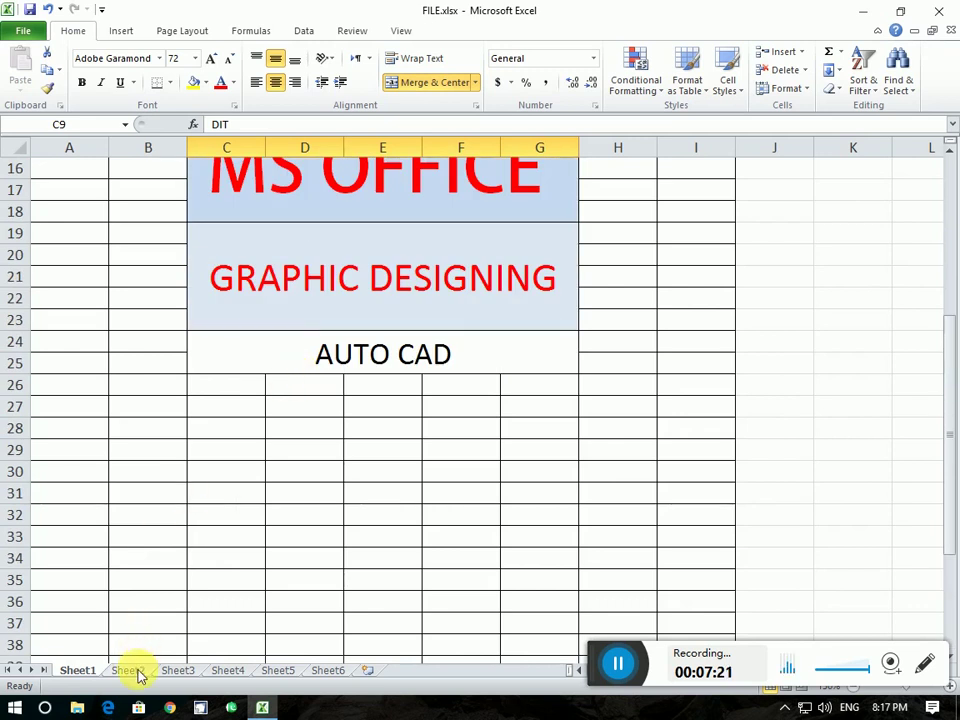
Step through Sheet2, Sheet3 and Sheet4, then back to Sheet1
left_click(139, 672)
left_click(175, 672)
left_click(222, 671)
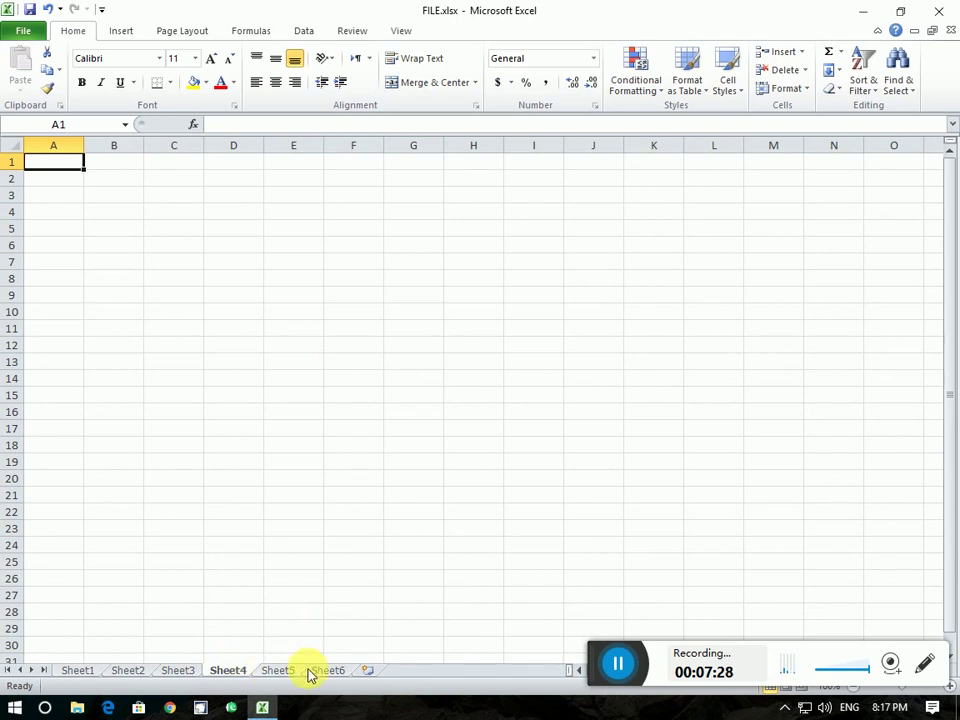
left_click(80, 671)
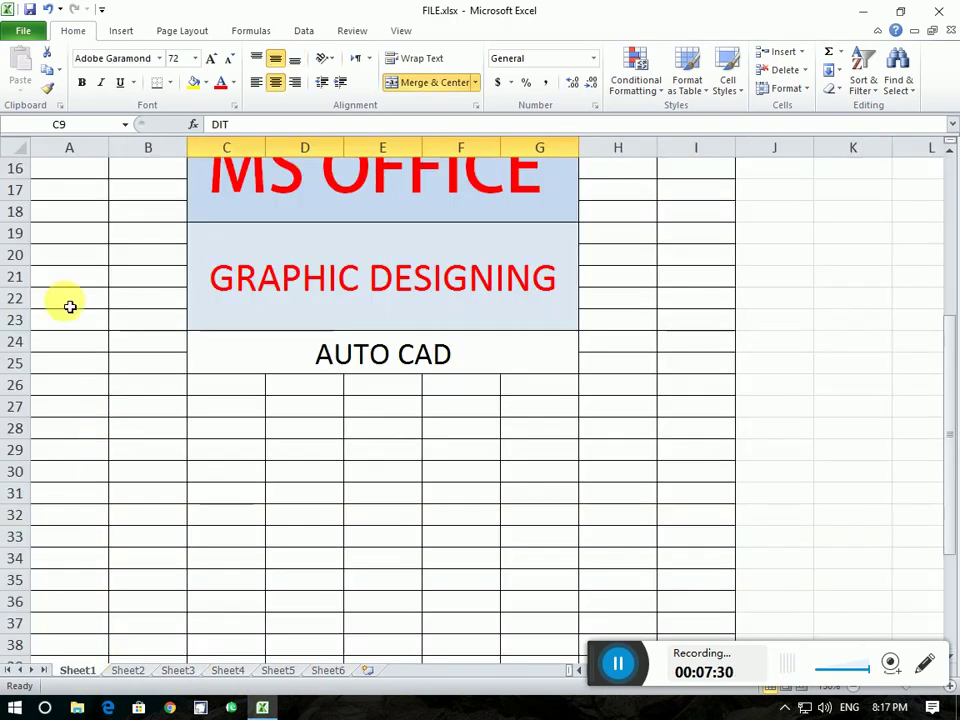
Apply Protect Workbook Structure with a confirmed password, then move to Sheet5
left_click(34, 32)
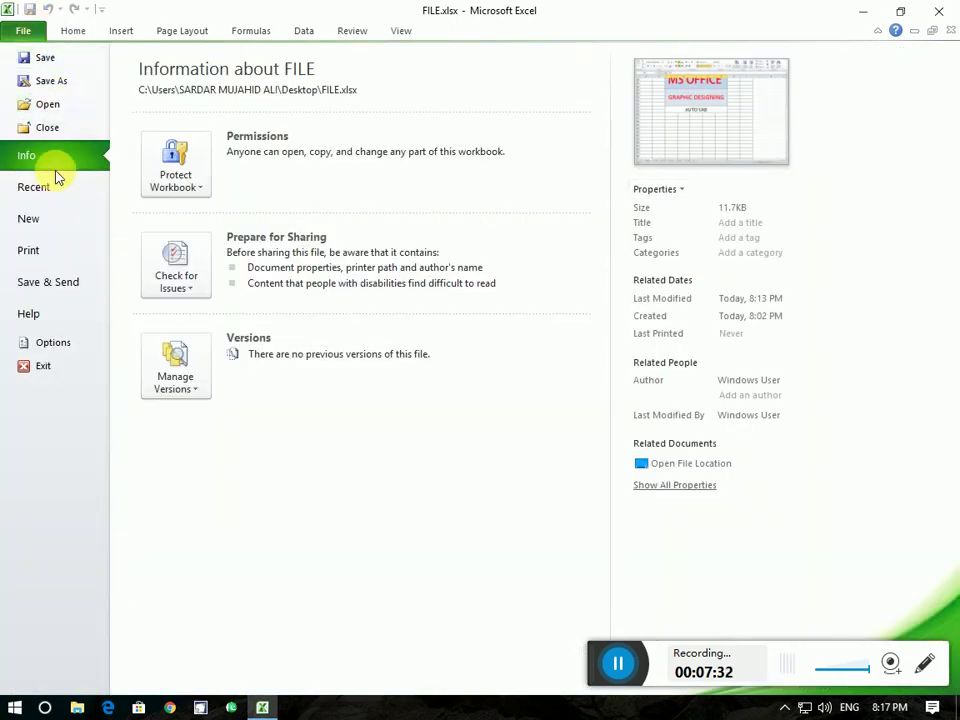
left_click(176, 186)
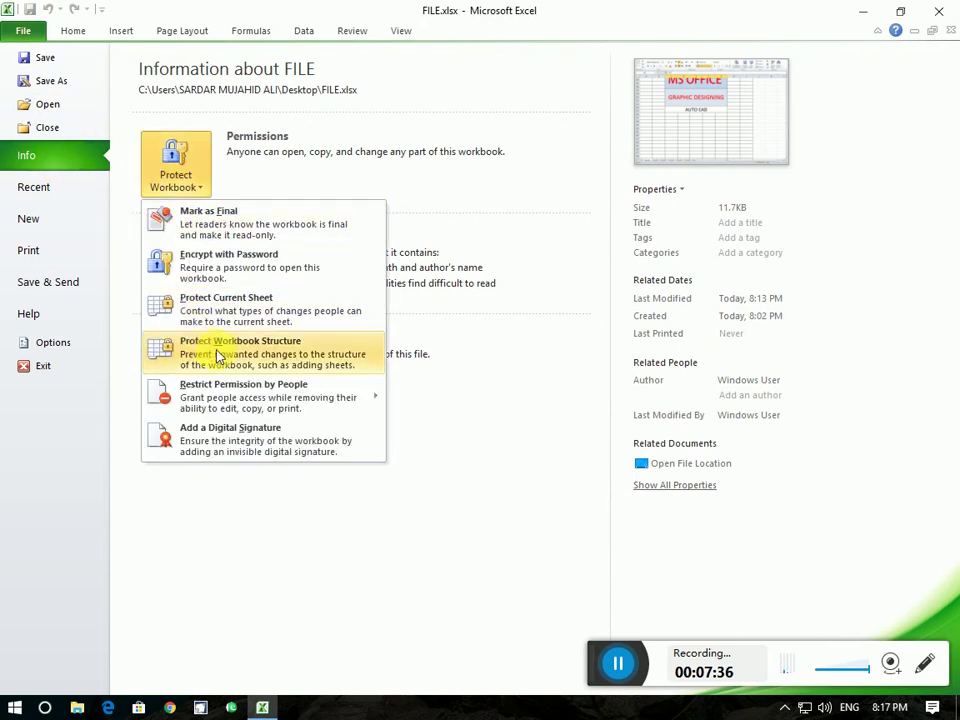
left_click(257, 352)
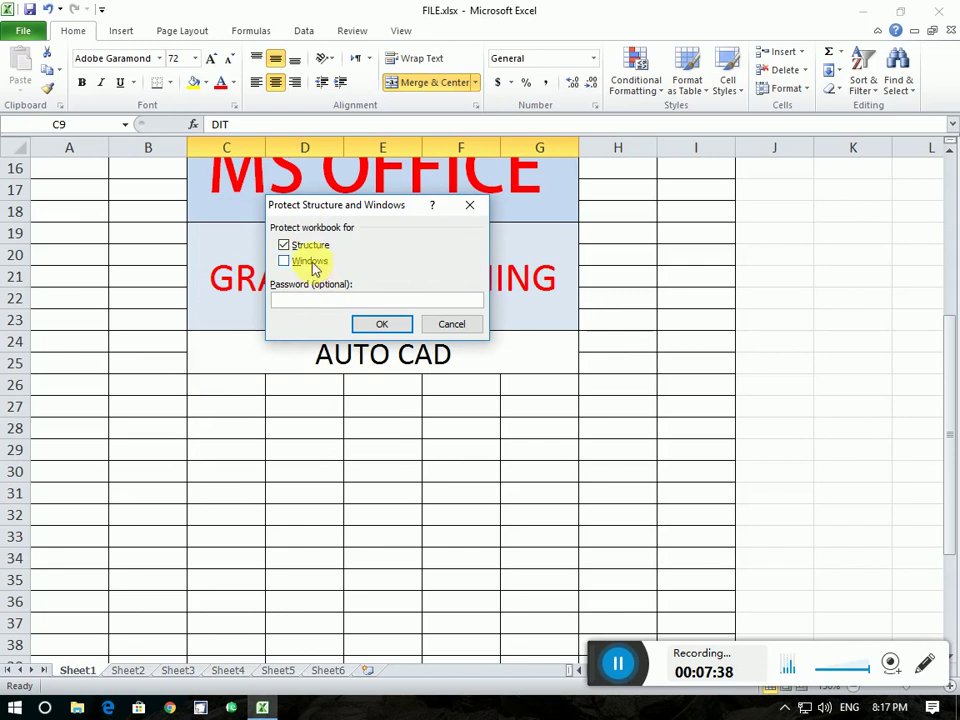
type("••••")
left_click(364, 325)
type("••••")
left_click(392, 324)
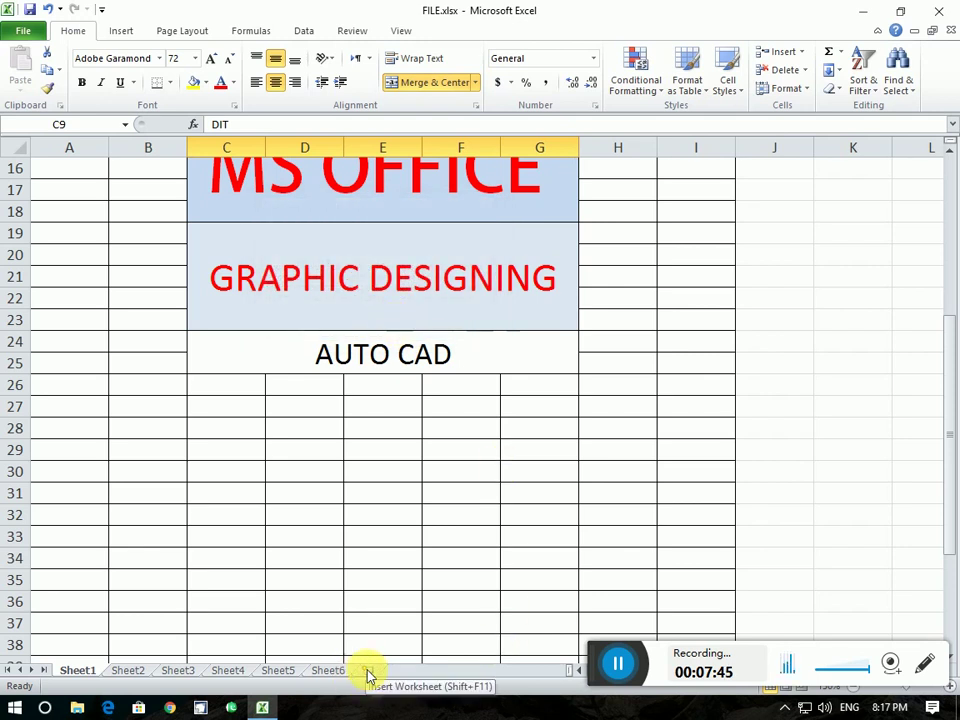
left_click(268, 672)
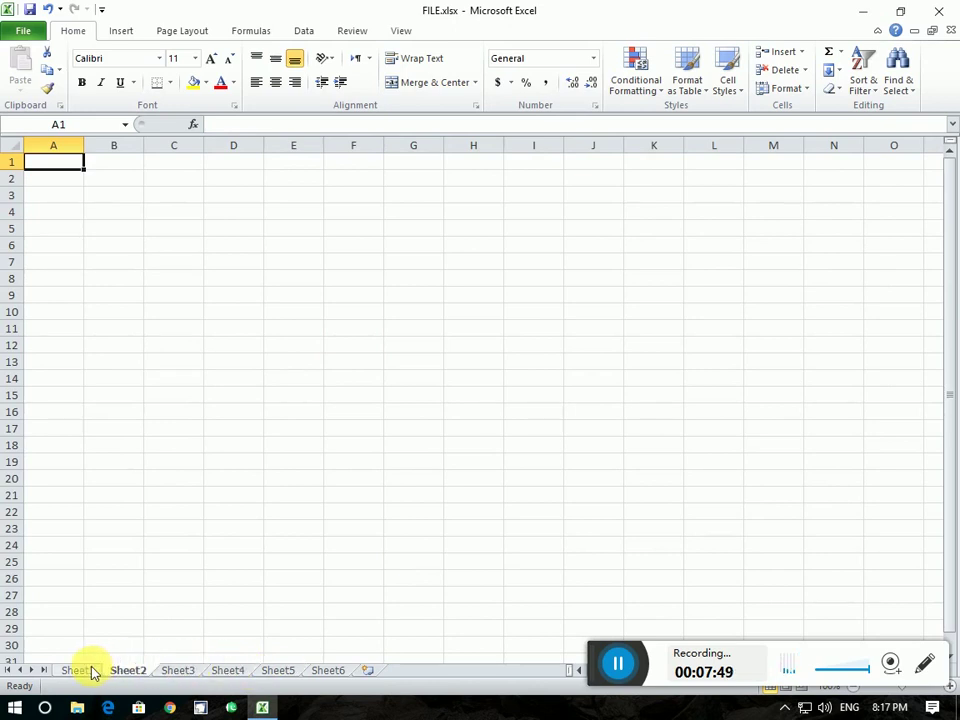
Return to Sheet1 and reopen the Info page's Protect Workbook options to check the structure lock
left_click(86, 671)
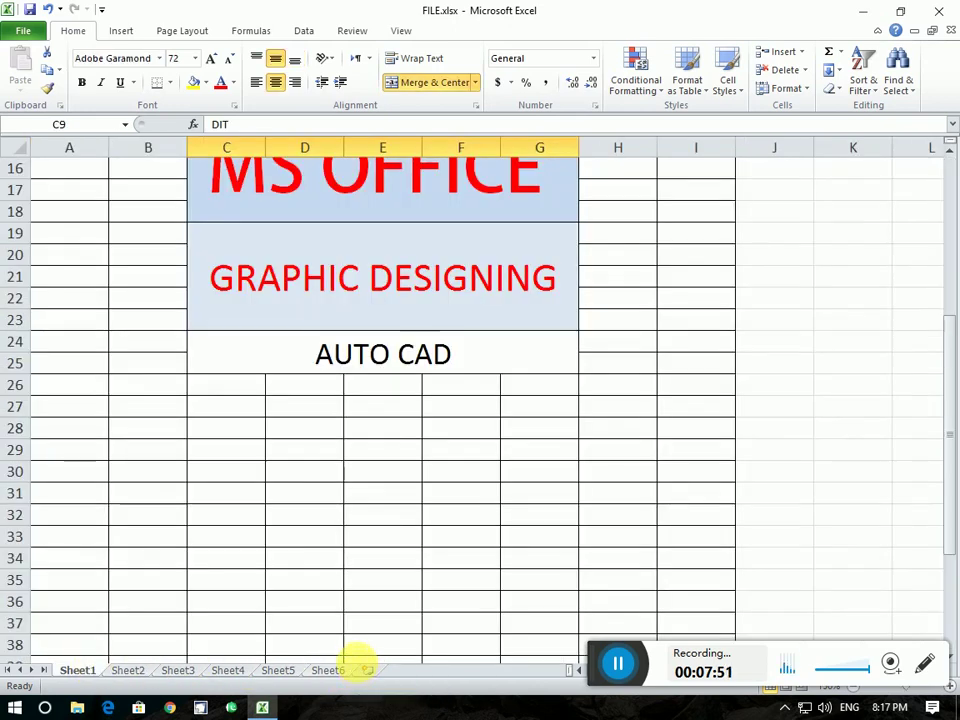
left_click(22, 30)
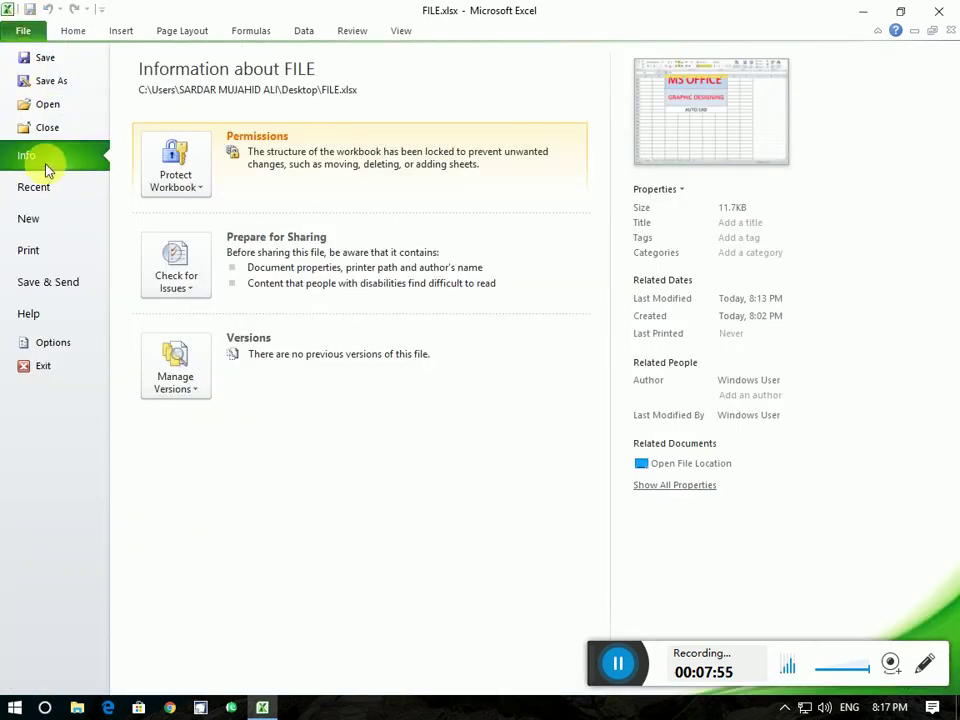
left_click(27, 33)
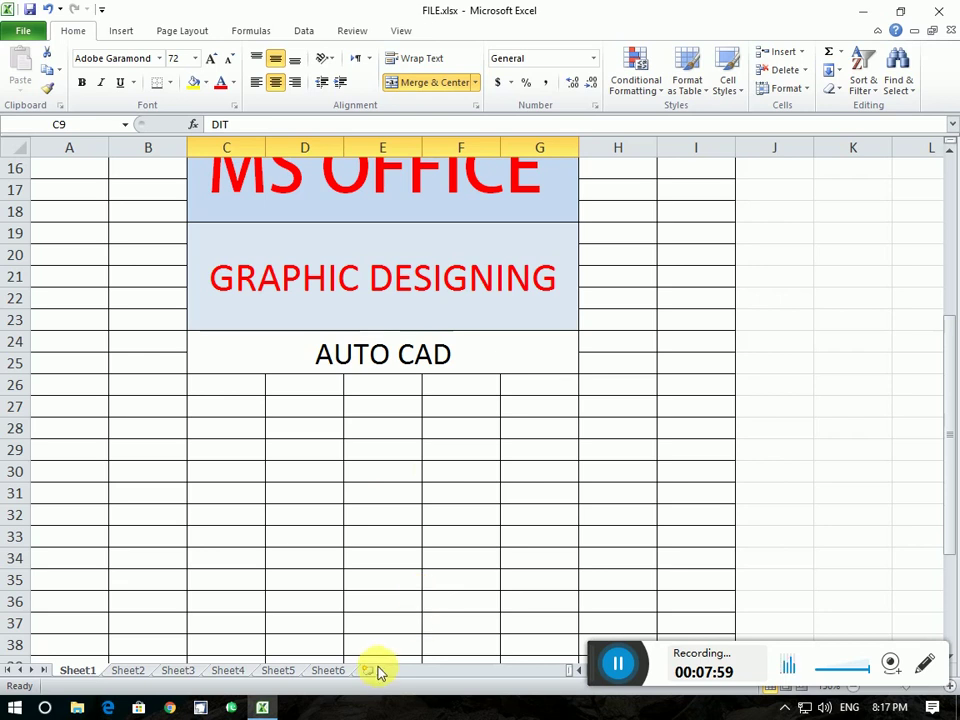
left_click(20, 29)
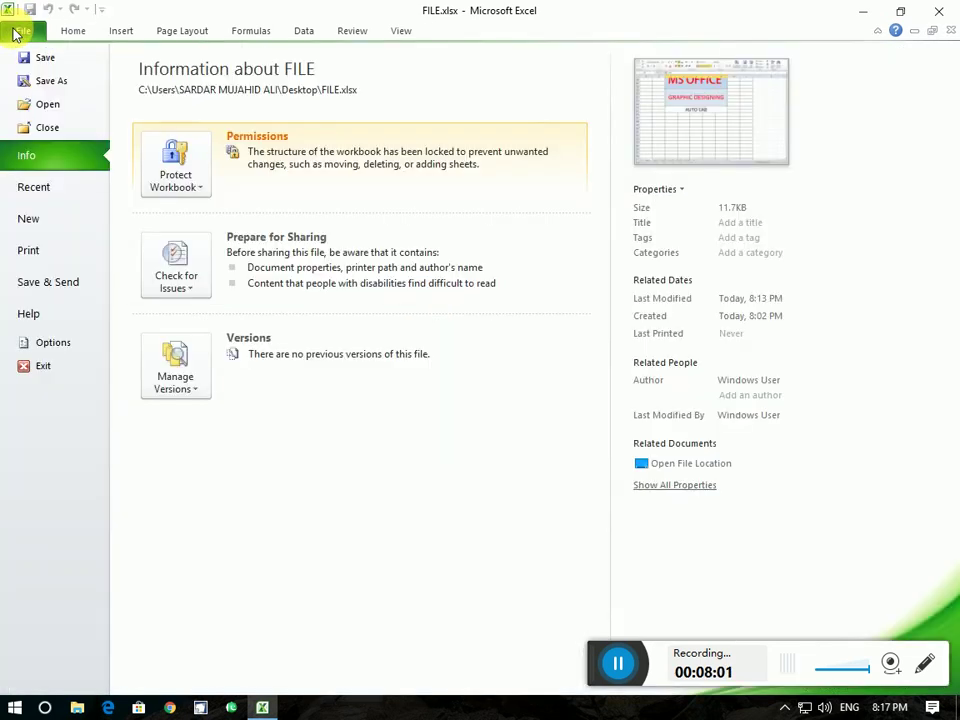
left_click(30, 28)
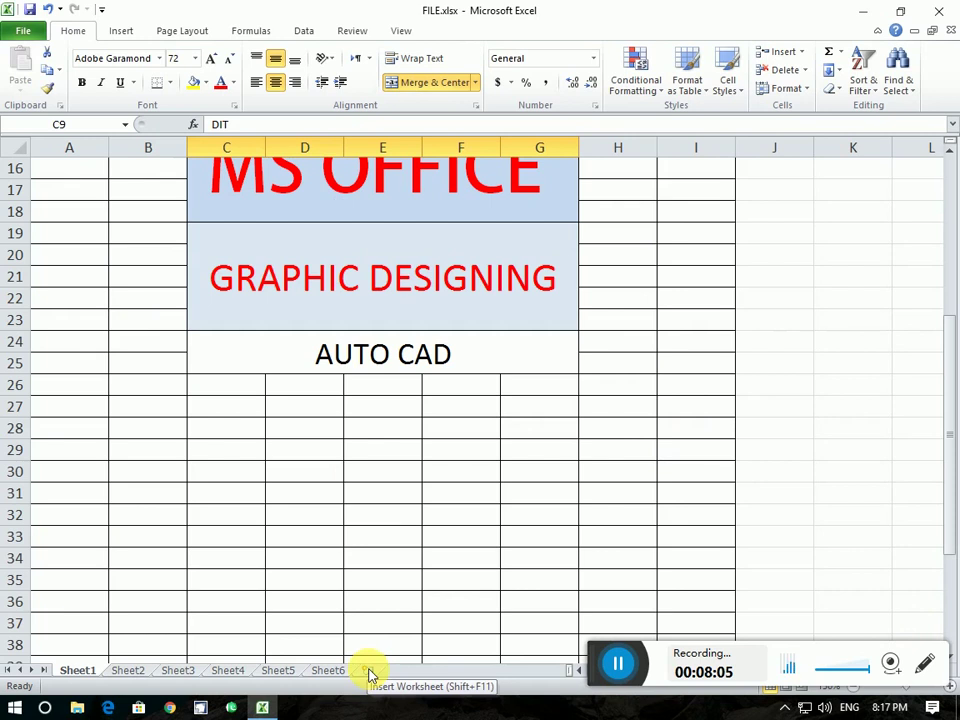
left_click(24, 31)
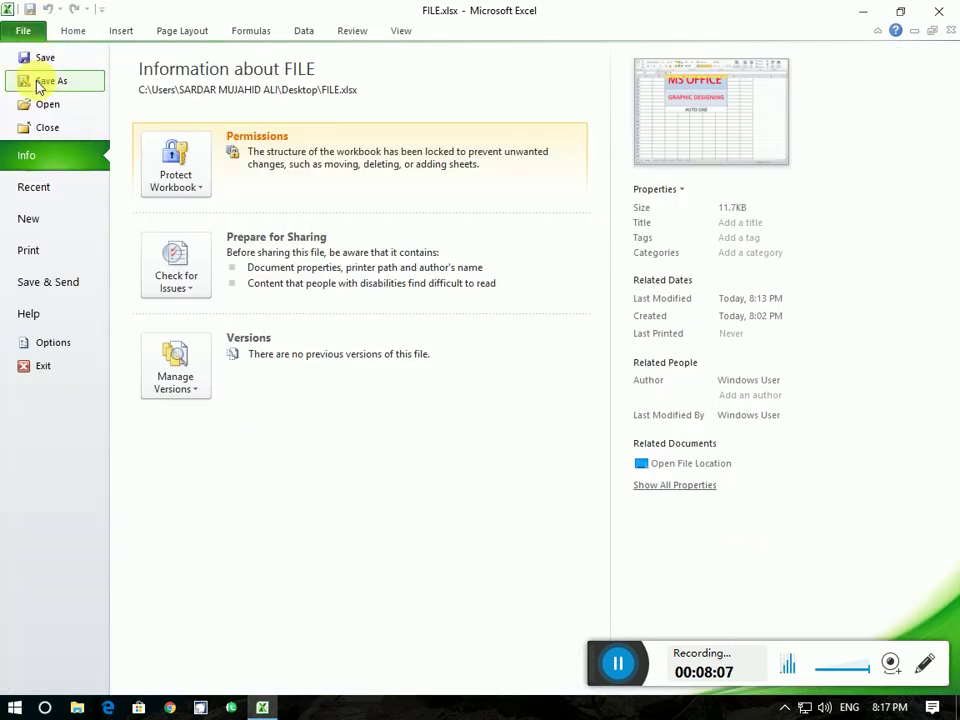
left_click(175, 175)
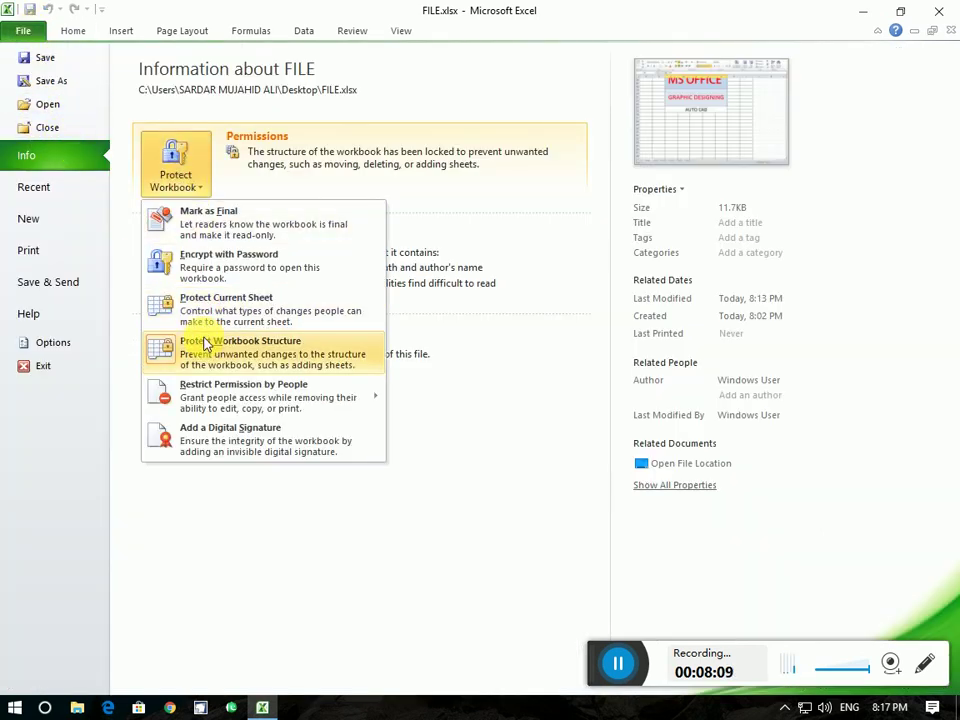
Remove the workbook structure protection by entering its password
left_click(207, 341)
type("••••")
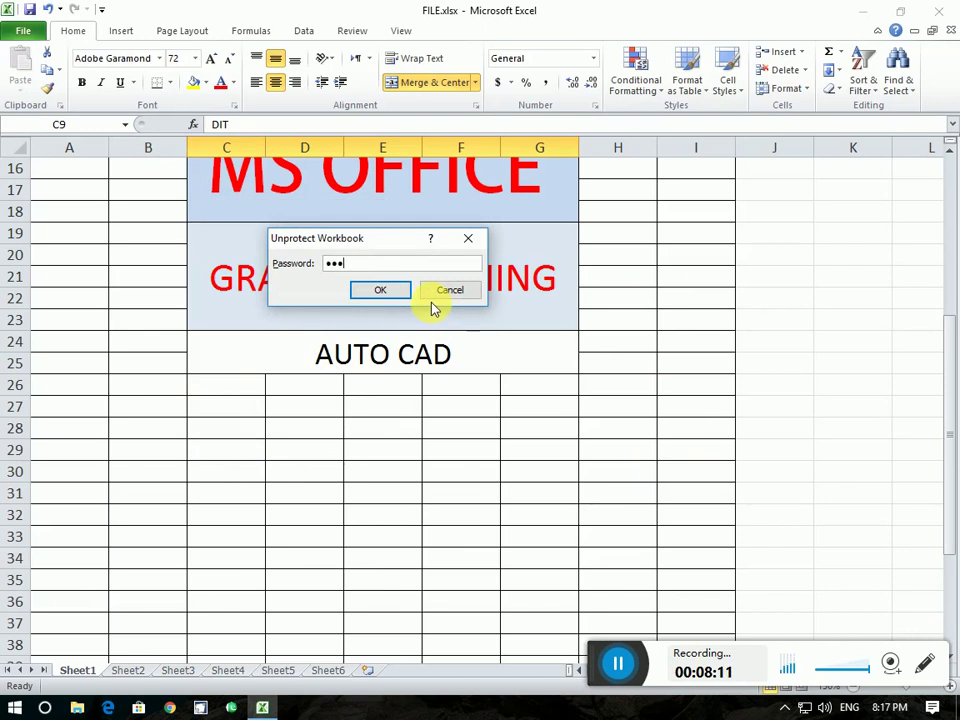
left_click(397, 293)
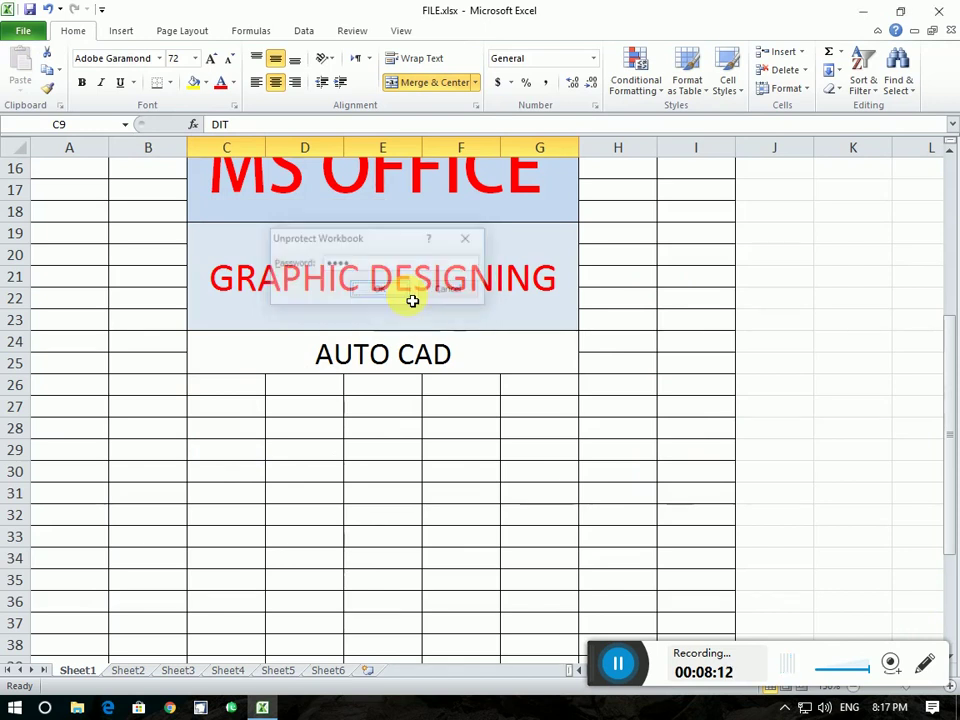
Add Sheet7 after Sheet6, then return to Sheet1 and review the Protect Workbook options
left_click(372, 671)
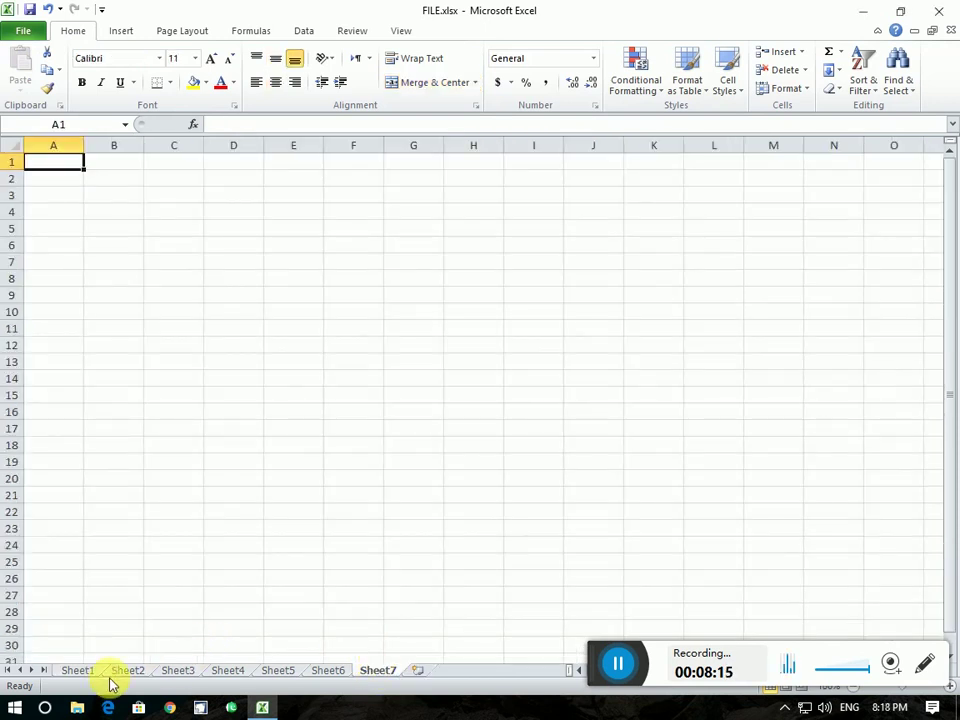
left_click(88, 672)
left_click(30, 36)
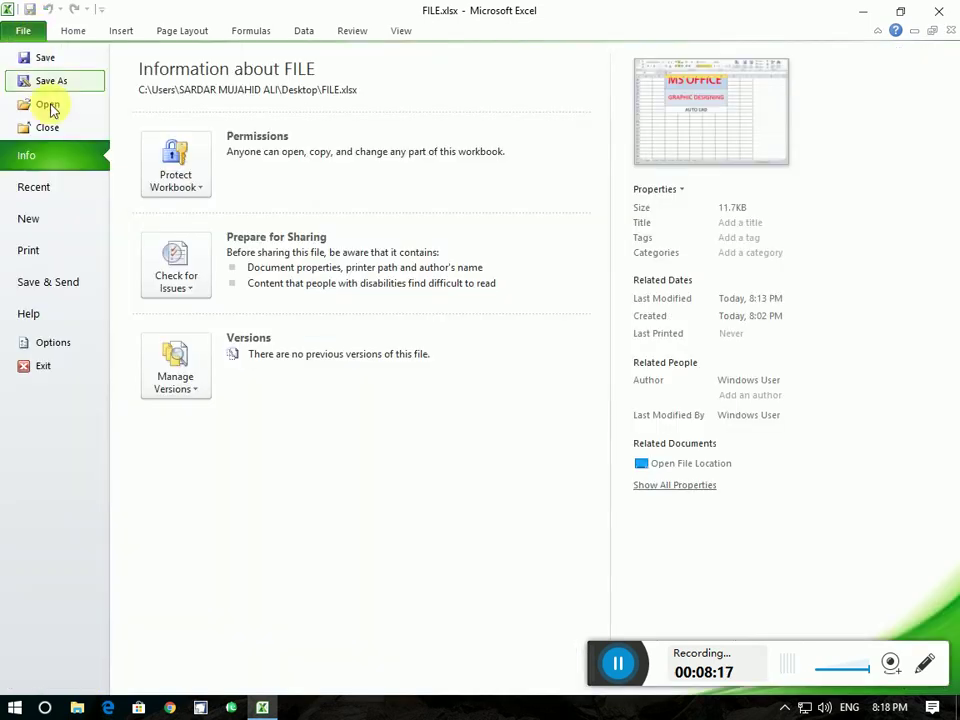
left_click(205, 188)
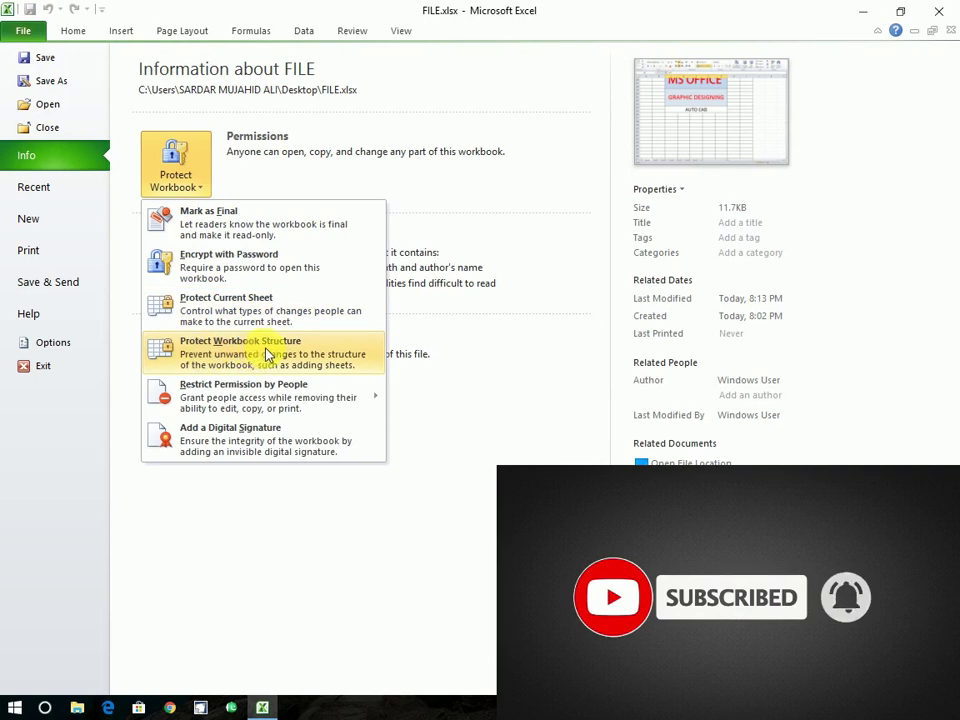
key("Escape")
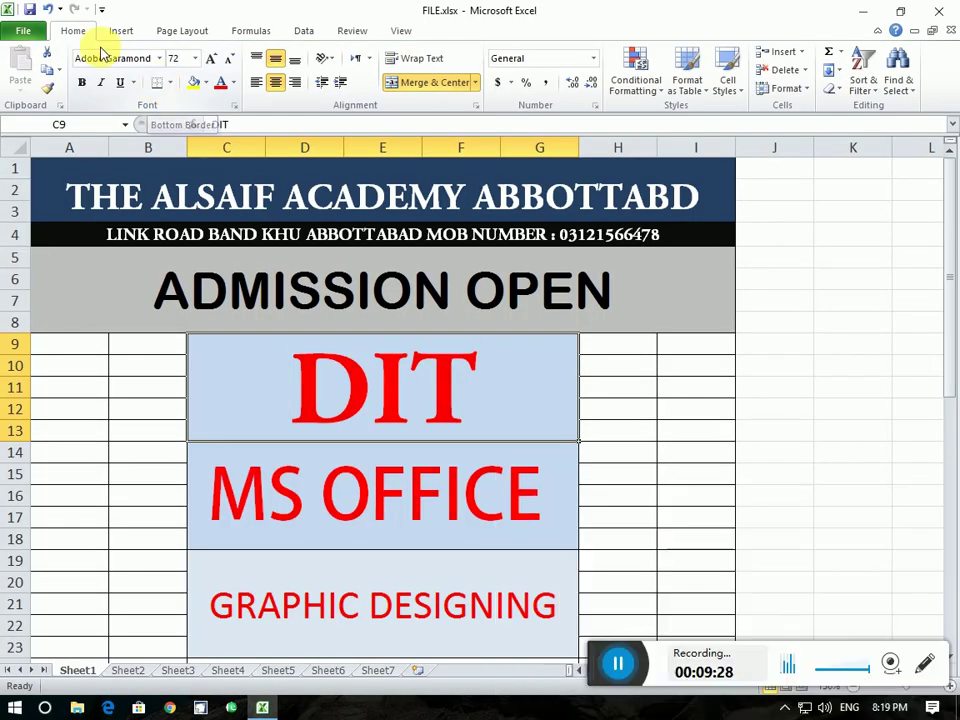
Mark the workbook as final, accepting both prompts, and return to the sheet
left_click(30, 31)
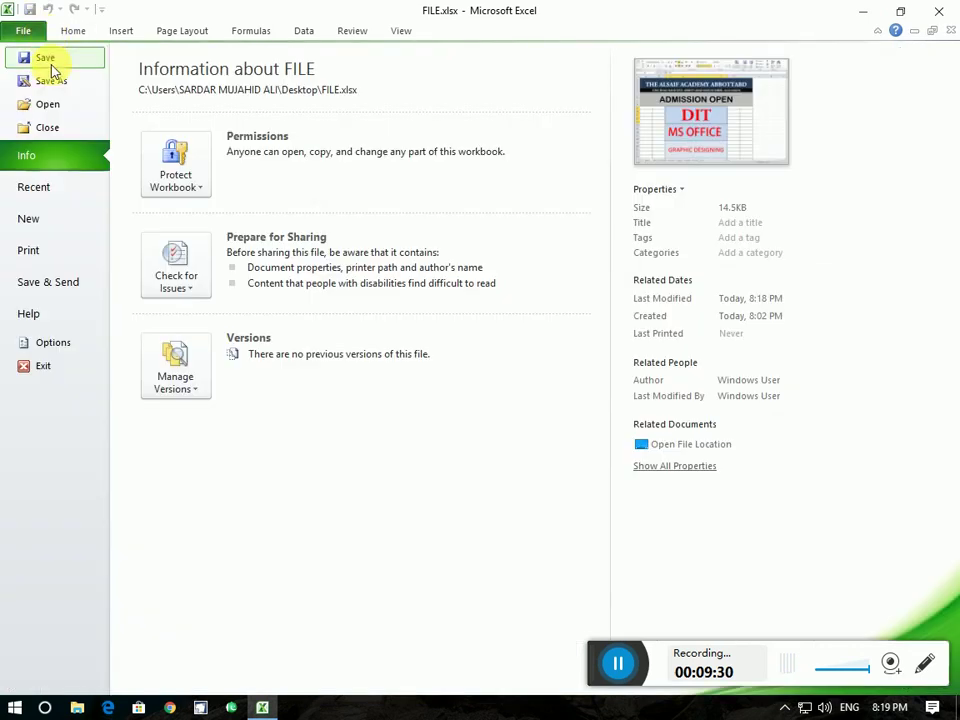
left_click(182, 180)
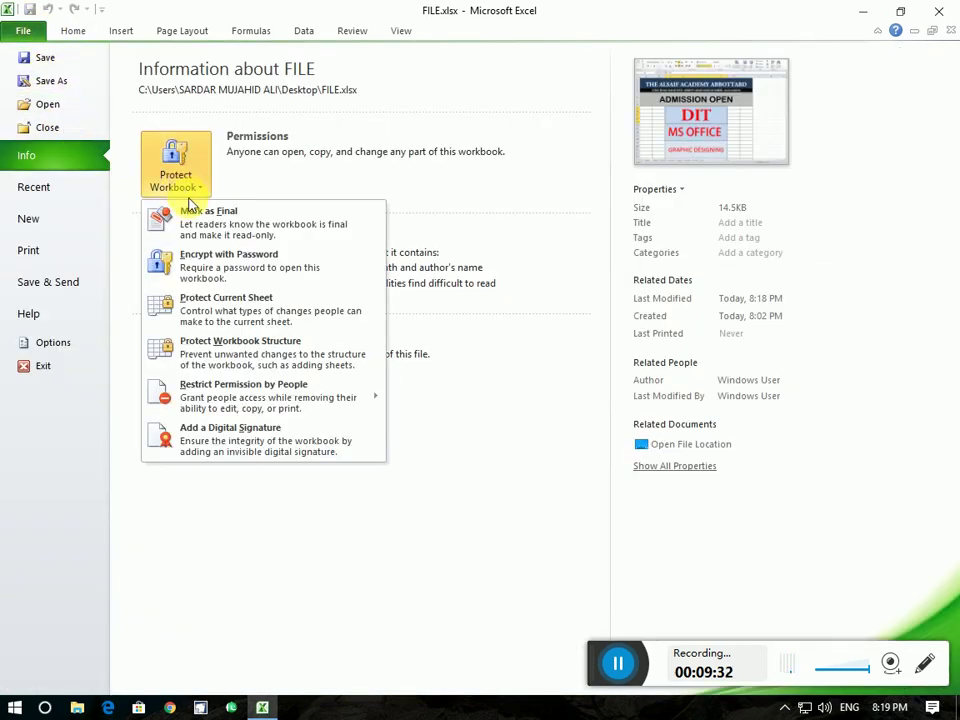
left_click(206, 222)
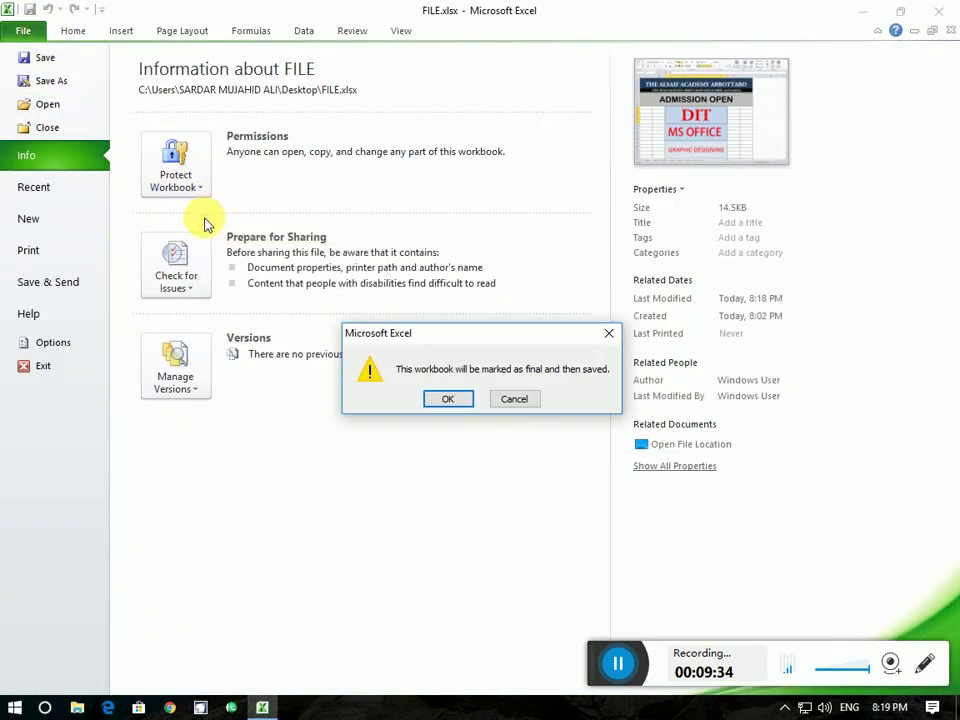
left_click(448, 399)
left_click(484, 420)
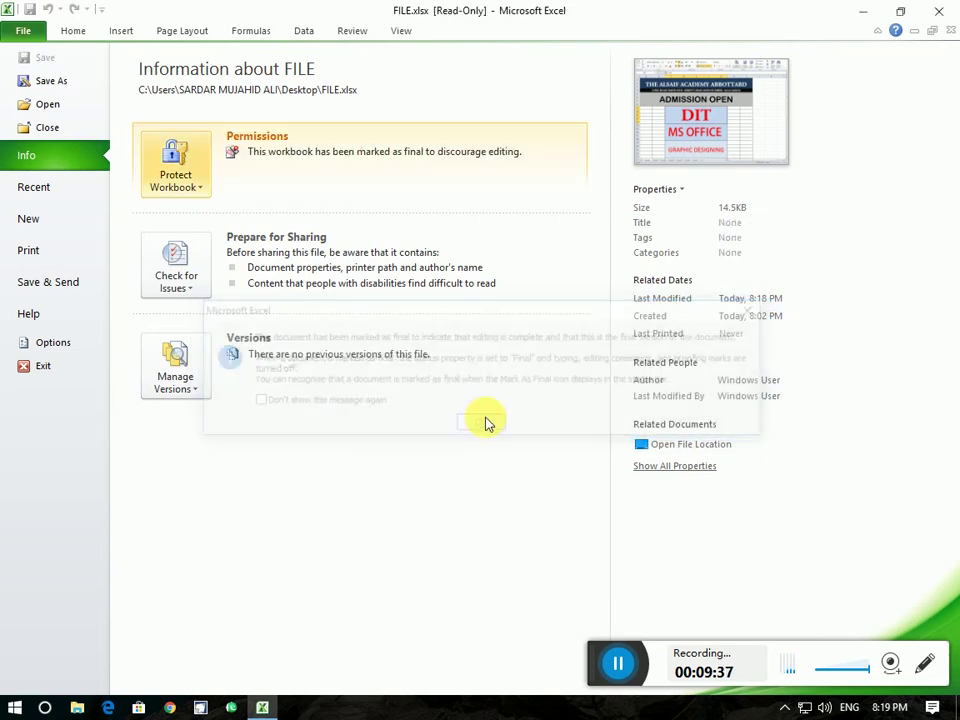
left_click(24, 30)
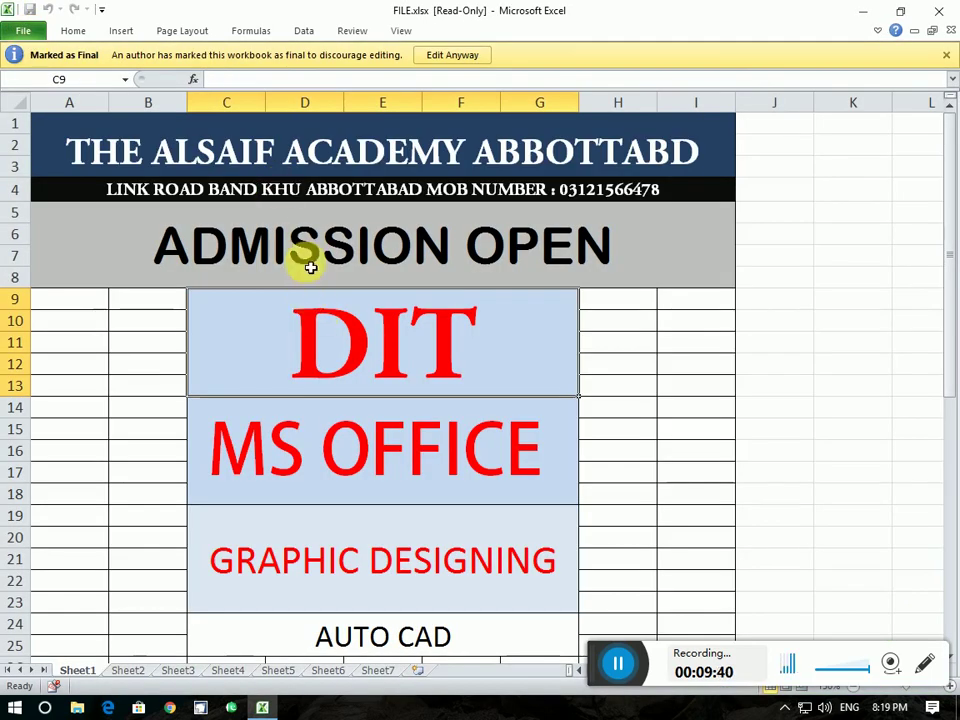
Select the ADMISSION OPEN cell and verify the ribbon's formatting commands are disabled
left_click(310, 265)
left_click(94, 30)
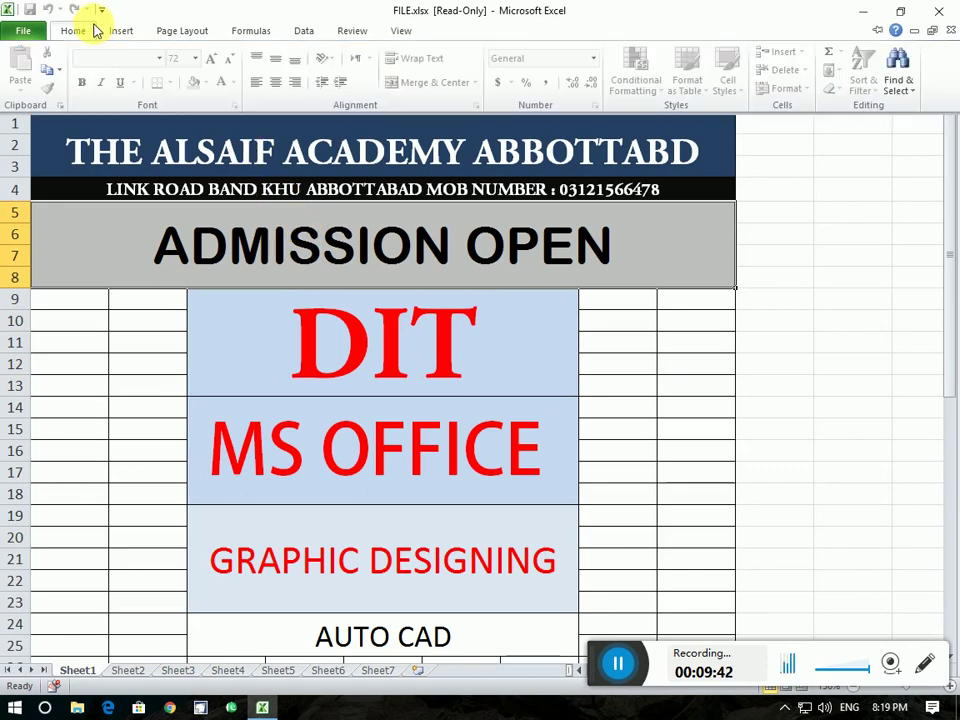
left_click(343, 274)
left_click(75, 31)
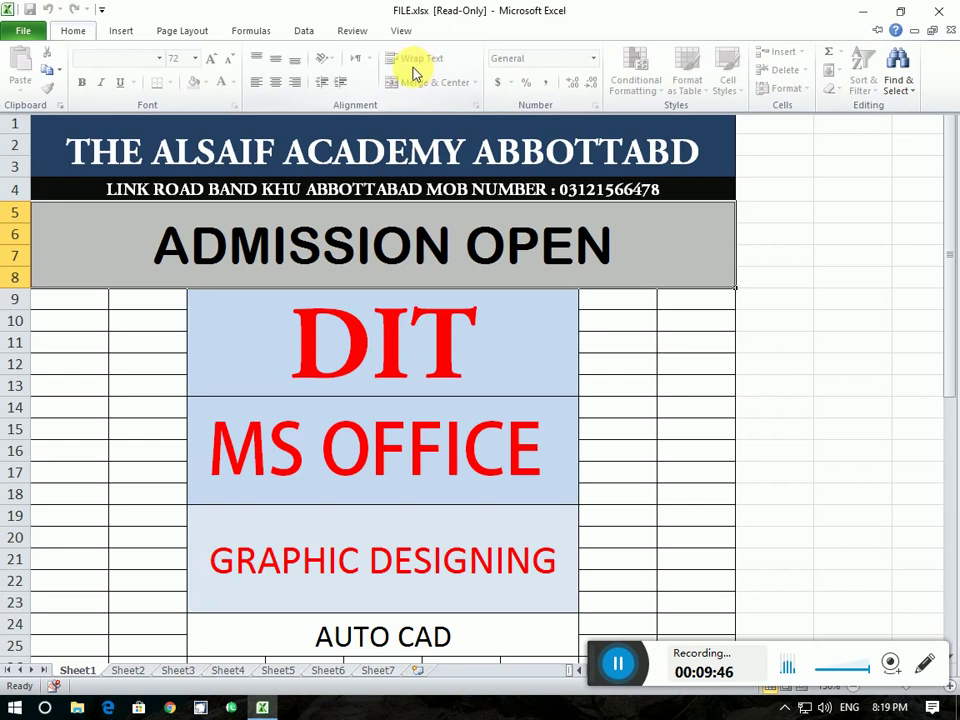
left_click(455, 270)
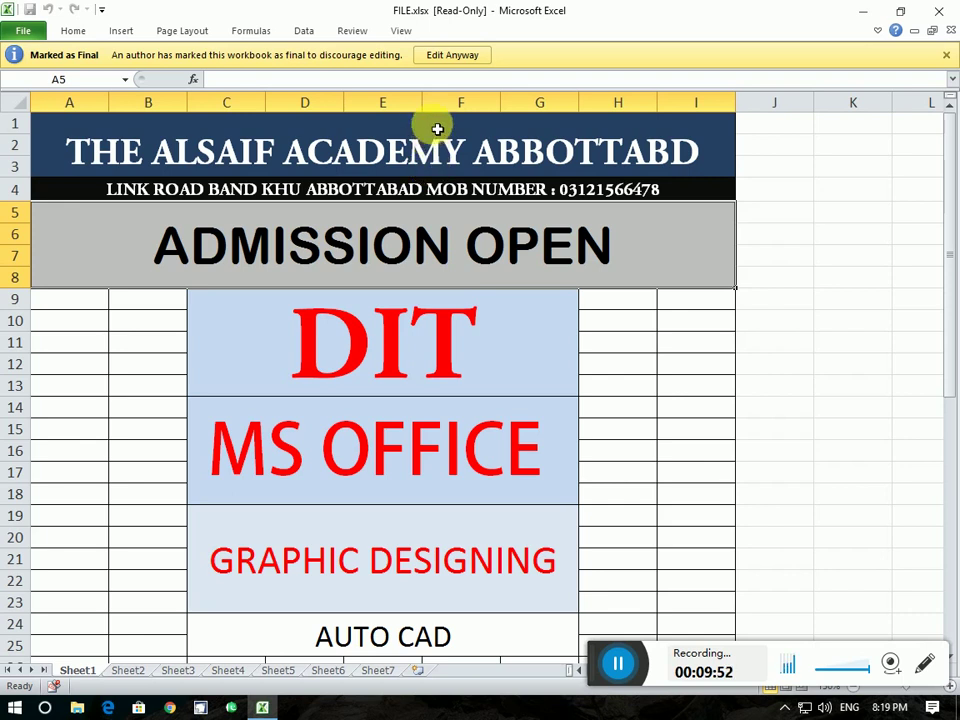
Choose Edit Anyway, then grow the ADMISSION OPEN text from 36 to 48 and back to 36
left_click(447, 58)
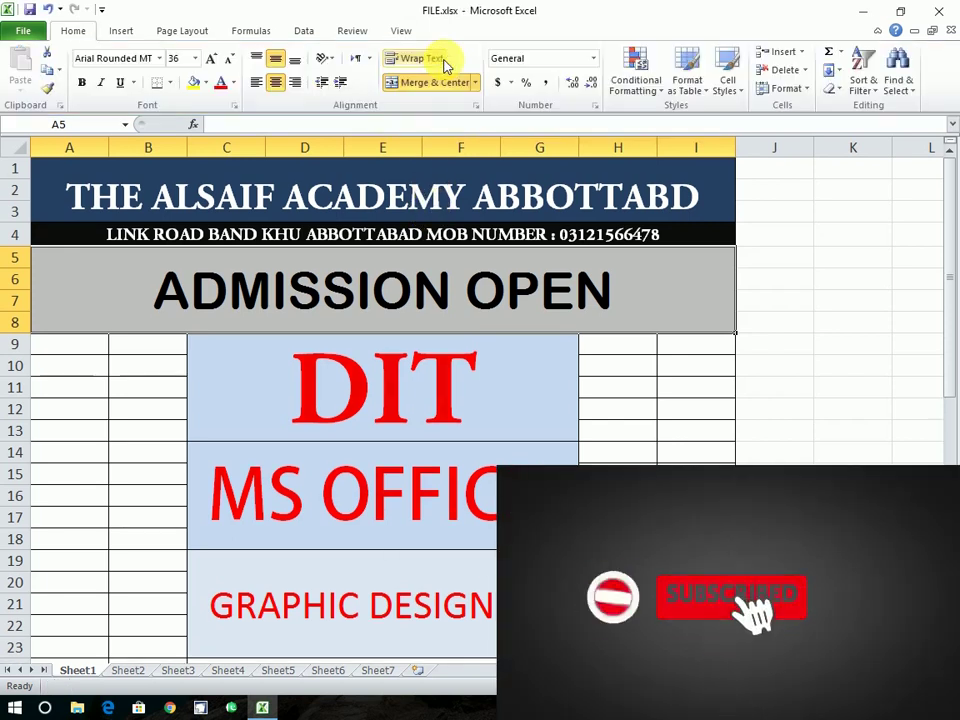
left_click(216, 59)
left_click(227, 59)
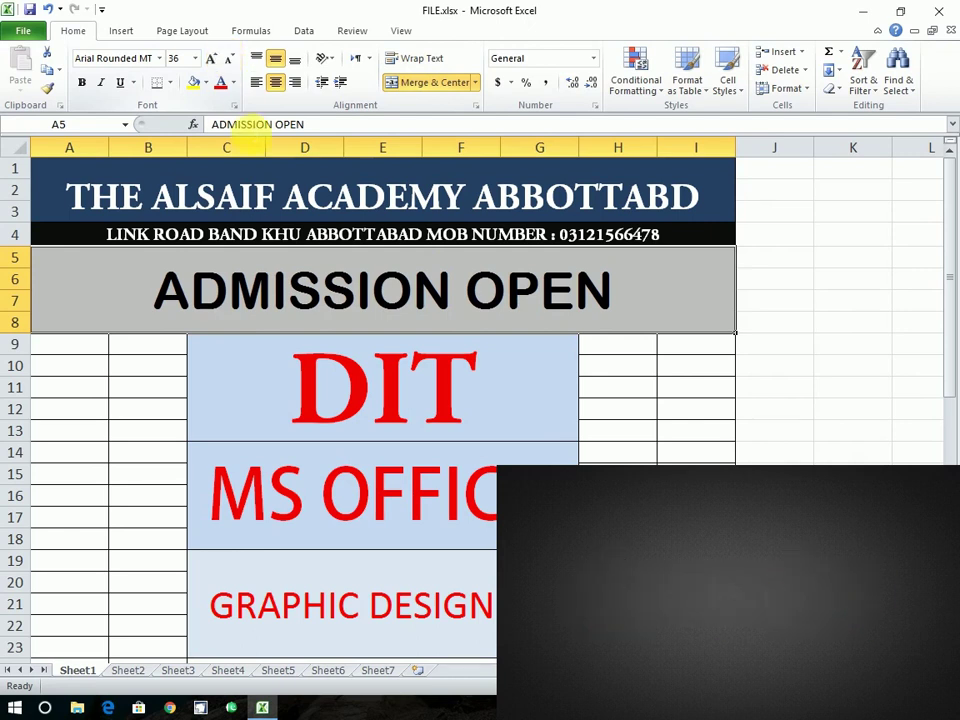
Review the Info page's version and protection options to confirm the workbook is no longer final
left_click(17, 28)
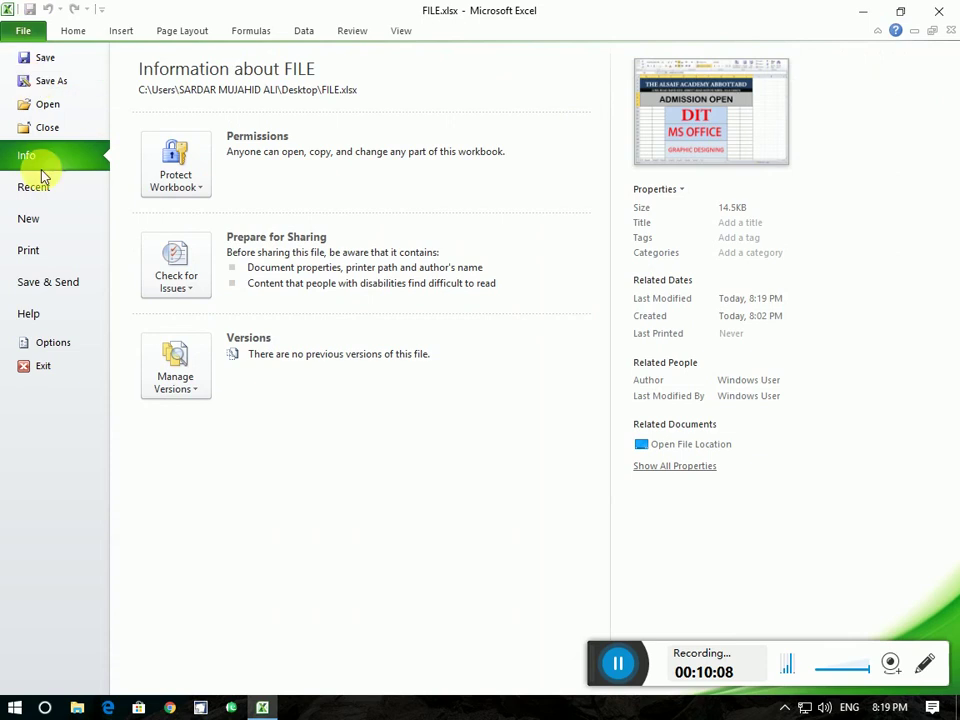
left_click(184, 380)
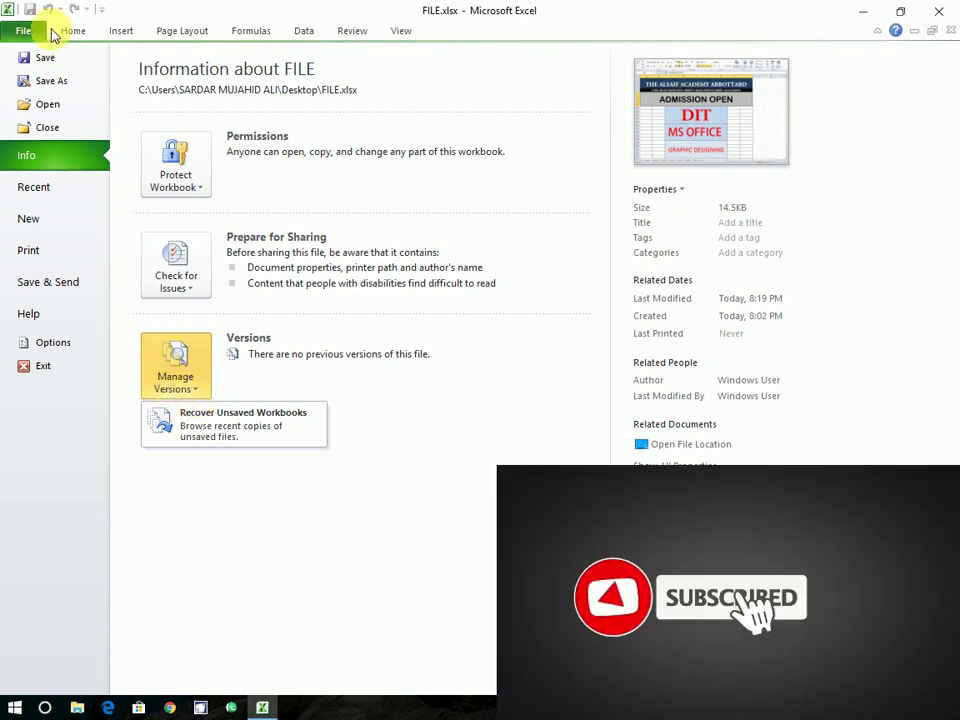
left_click(175, 178)
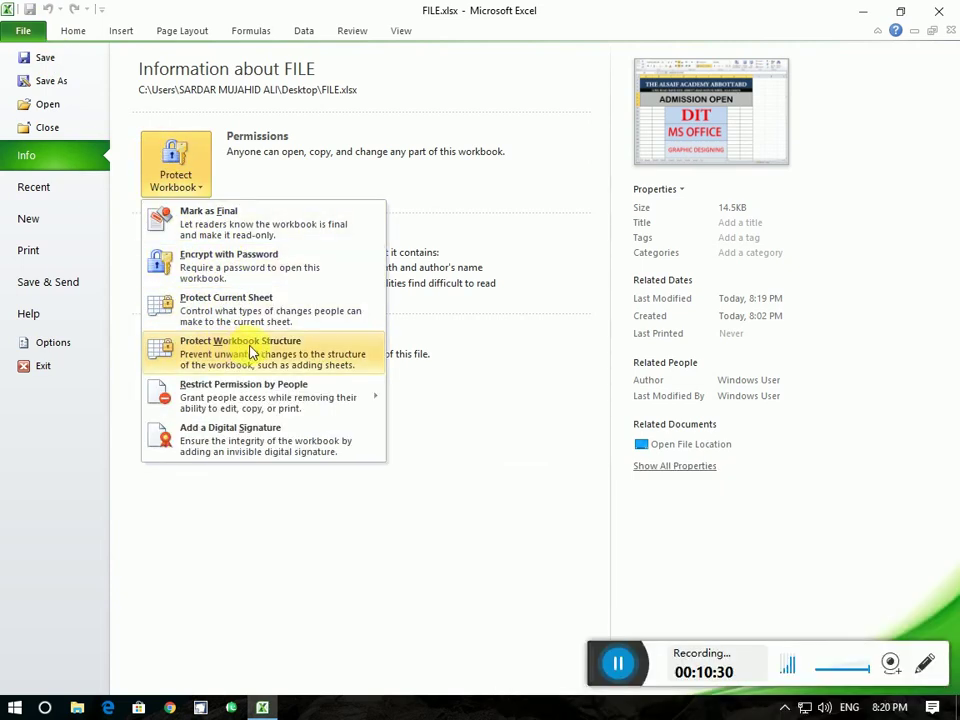
left_click(34, 35)
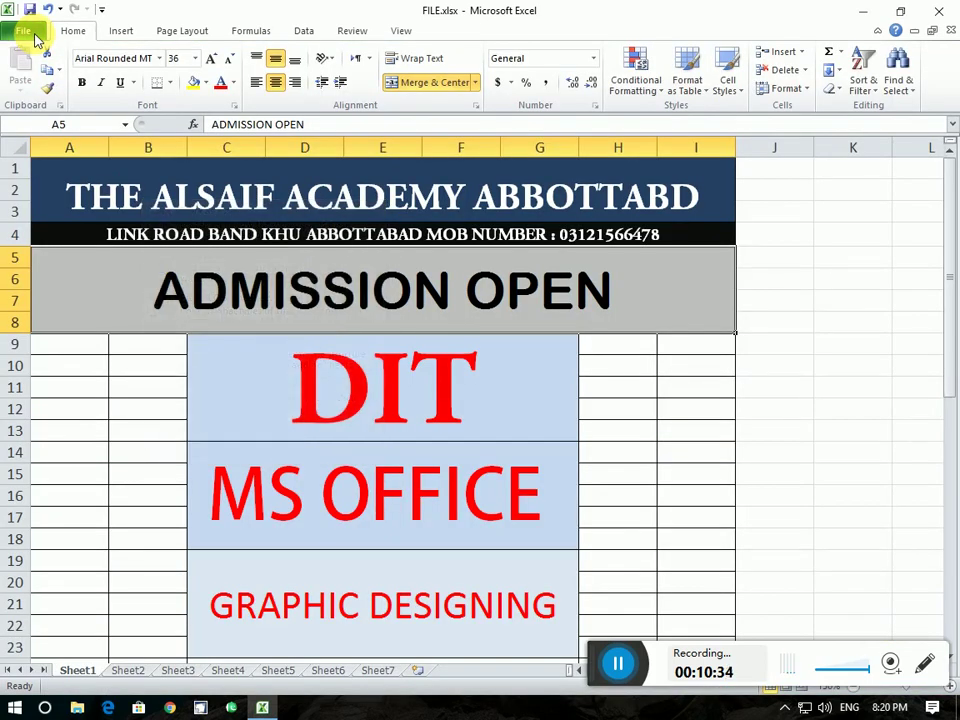